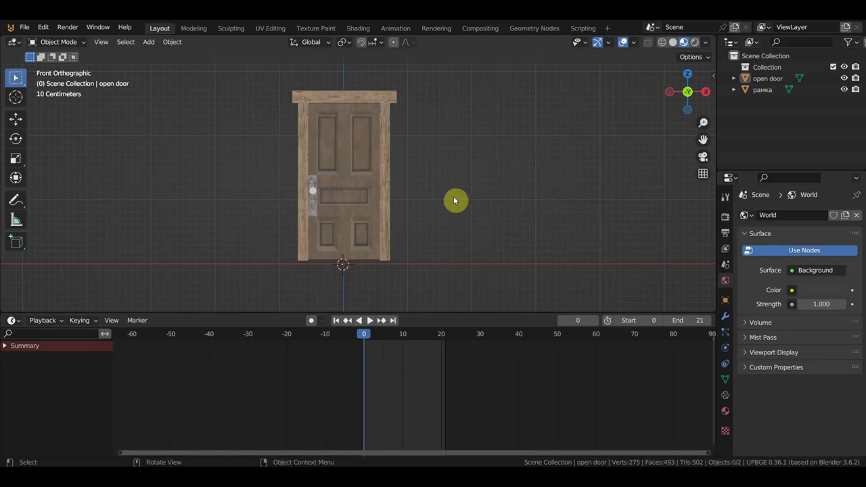
Step: Select the 'open door' object rather than the door frame
left_click(338, 140)
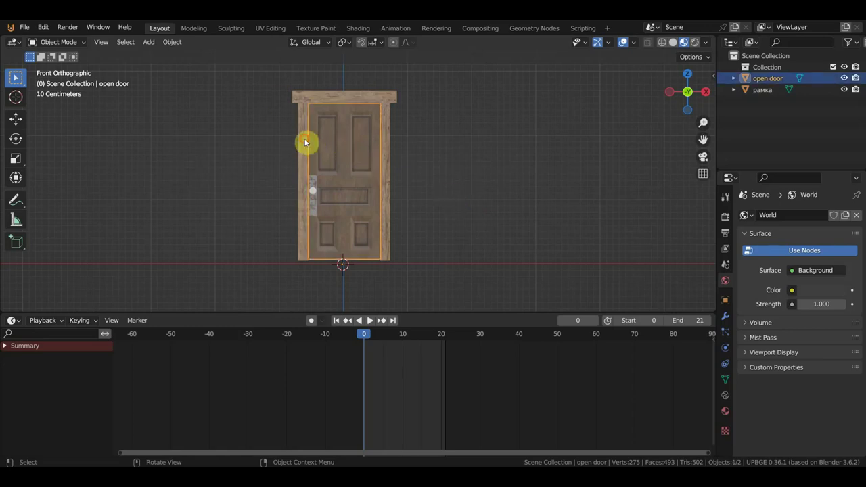
left_click(310, 133)
left_click(340, 173)
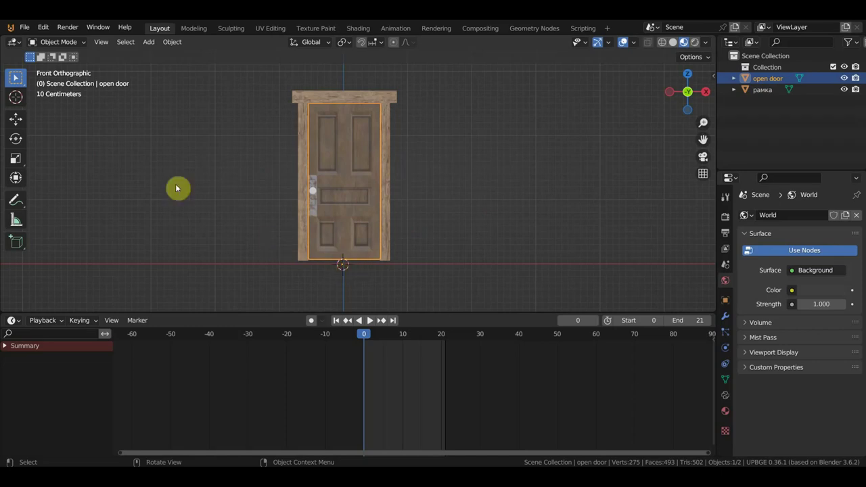
Step: Place the 3D cursor on the door's right hinge edge, checking front and side views
left_click(15, 102)
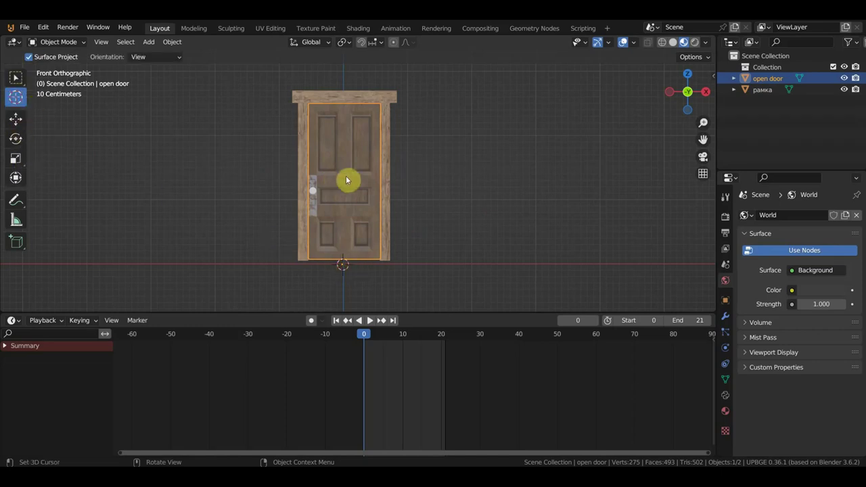
left_click(380, 172)
key("KP_3")
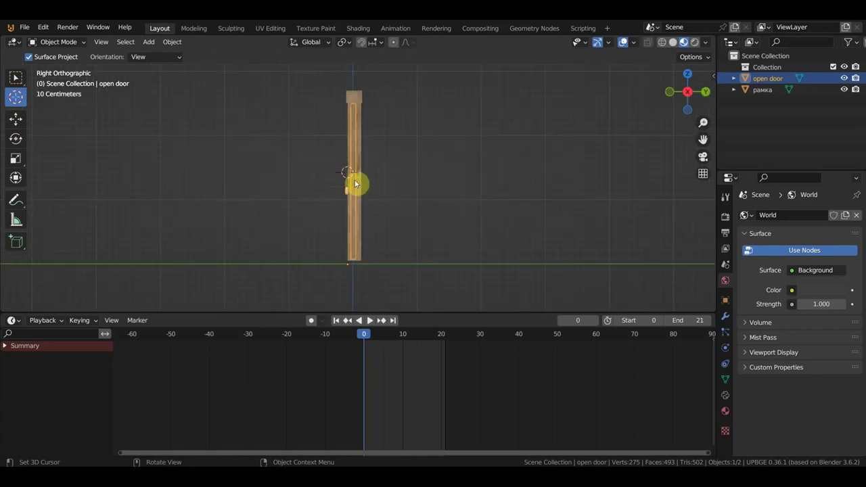
left_click(353, 175)
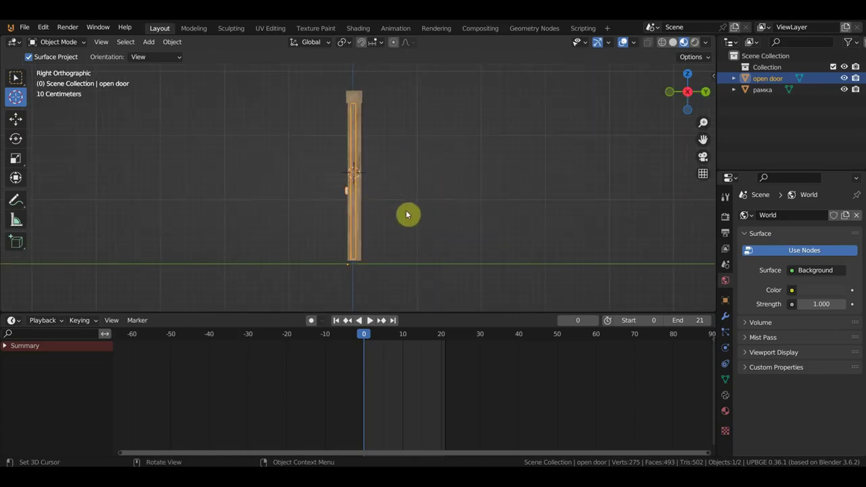
key("KP_1")
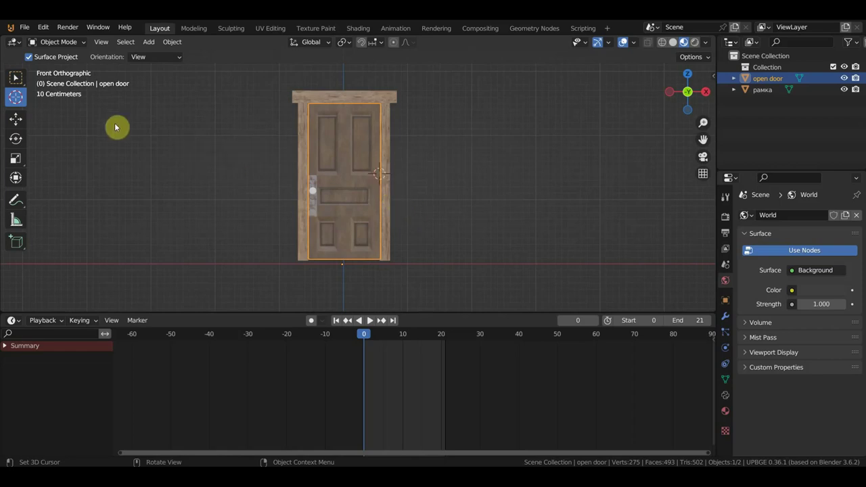
left_click(16, 77)
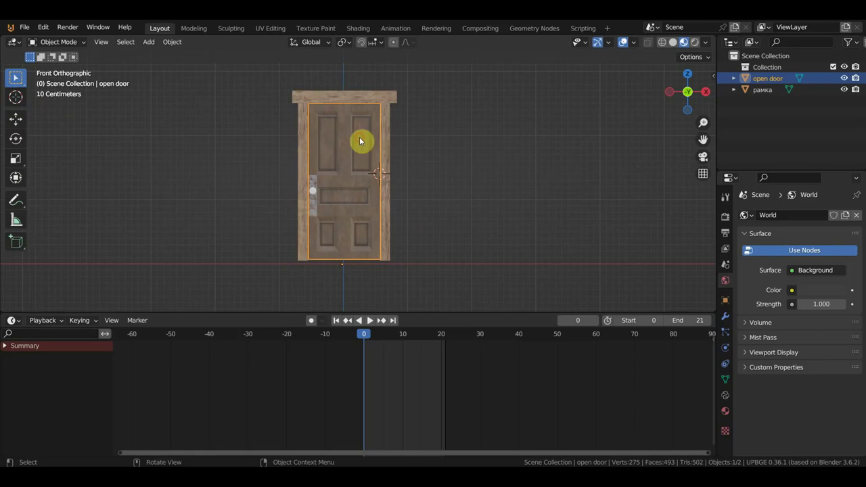
Step: Move the 'open door' origin to the 3D cursor on its hinge edge
left_click(172, 42)
mouse_move(193, 66)
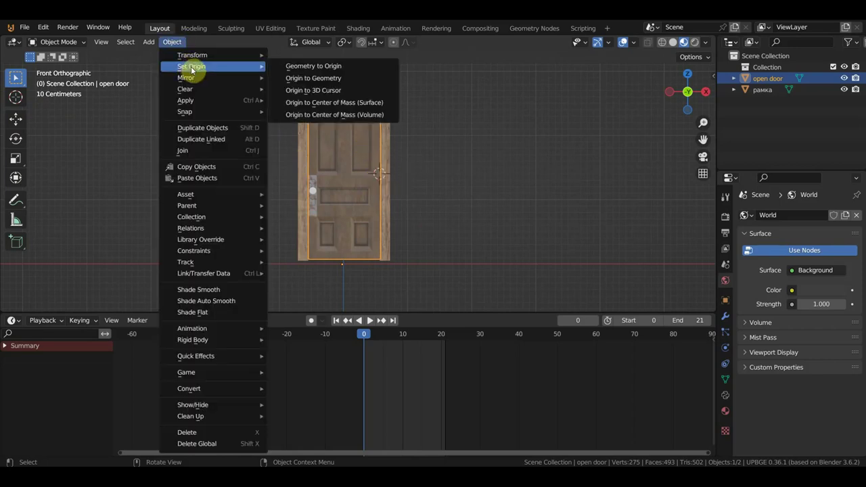
left_click(321, 90)
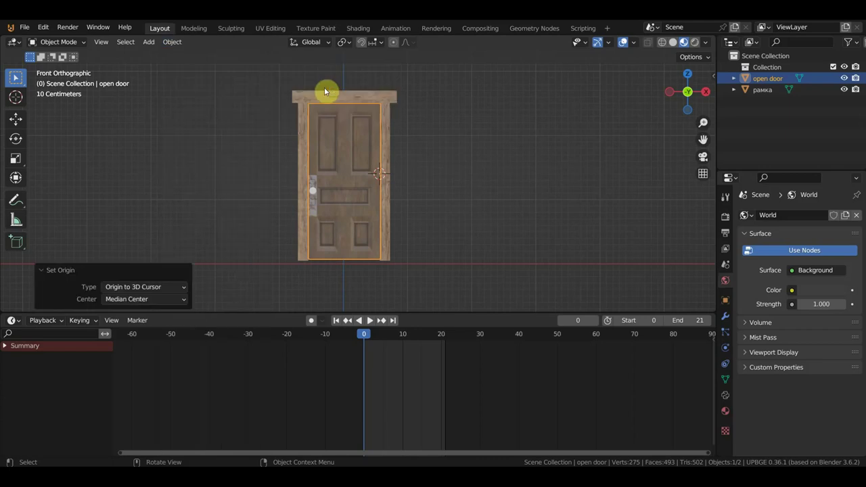
left_click(359, 174)
key("KP_7")
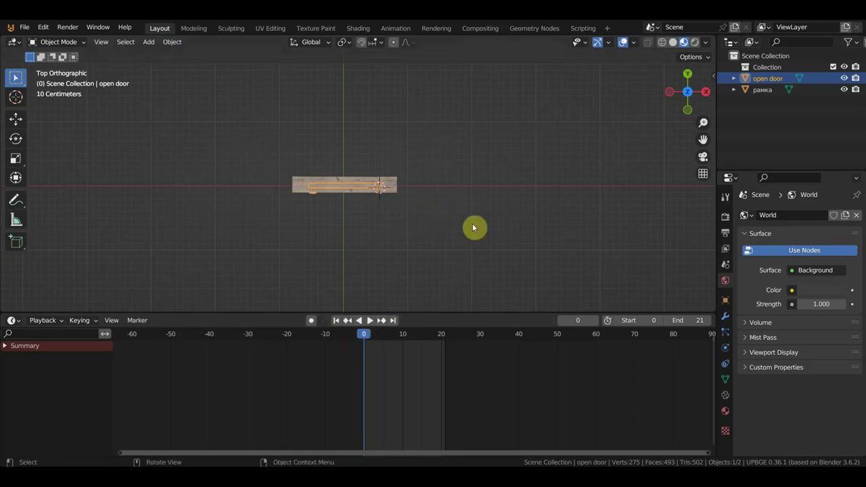
Step: Keyframe the closed door's location and rotation at frame 0
key("i")
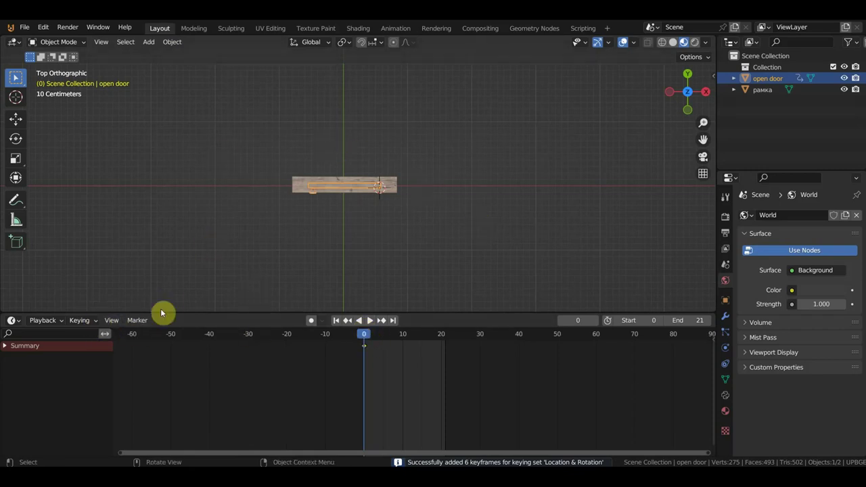
left_click(81, 321)
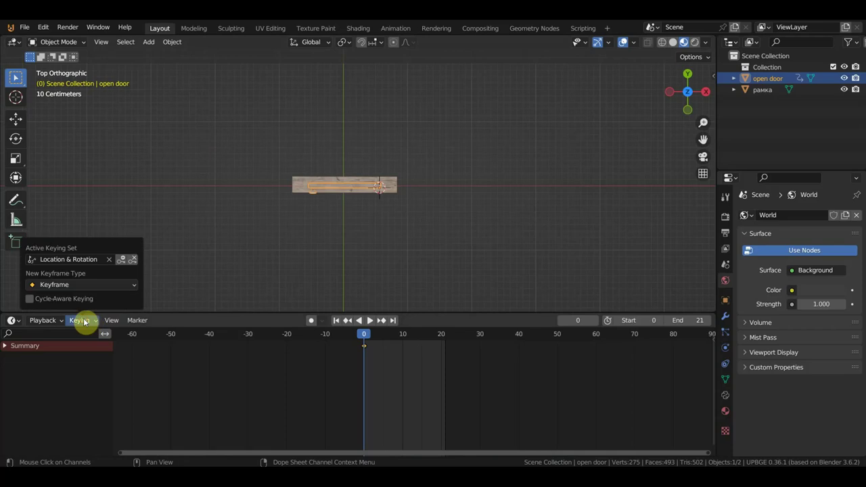
key("Escape")
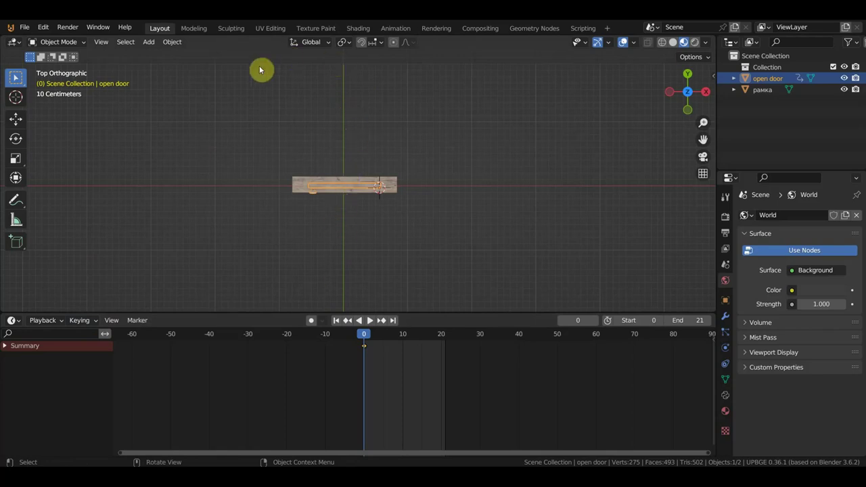
Step: At frame 21, rotate the door about 96° open and keyframe it, then return to frame 0
left_click(444, 337)
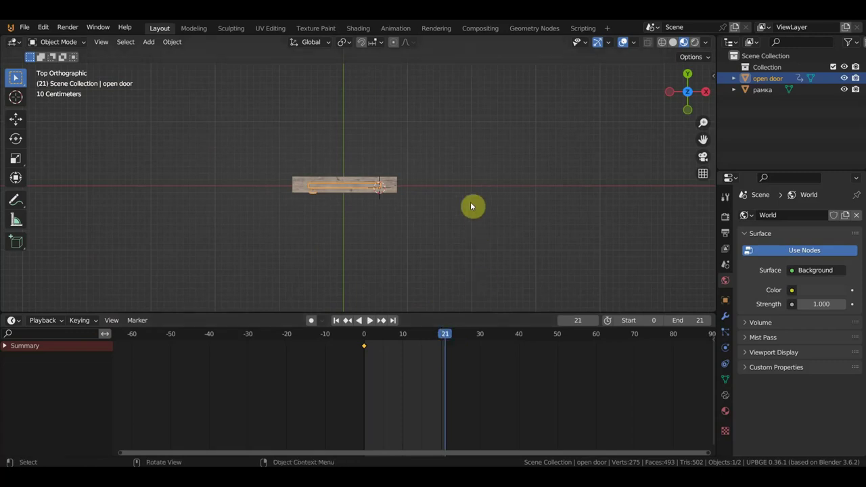
key("r")
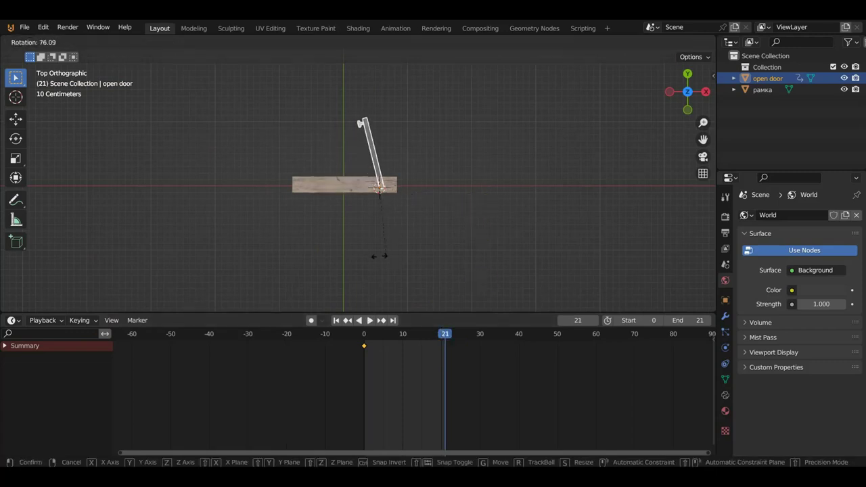
left_click(363, 255)
key("i")
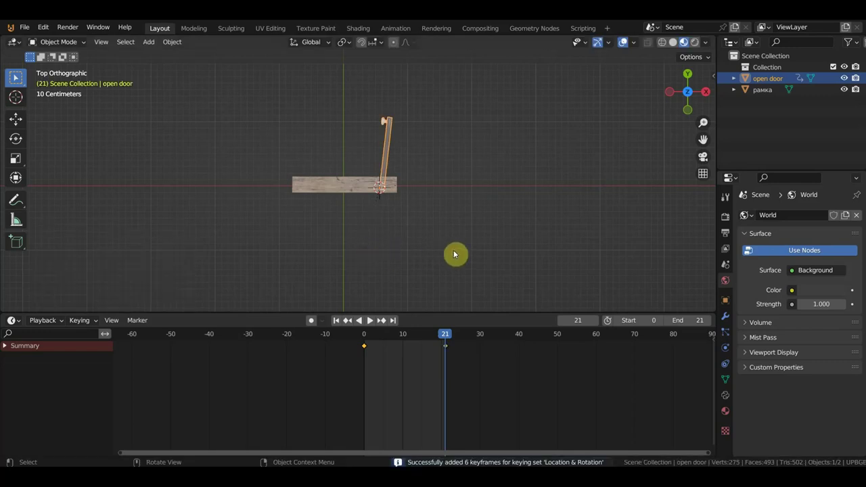
middle_click_drag(454, 264, 447, 168)
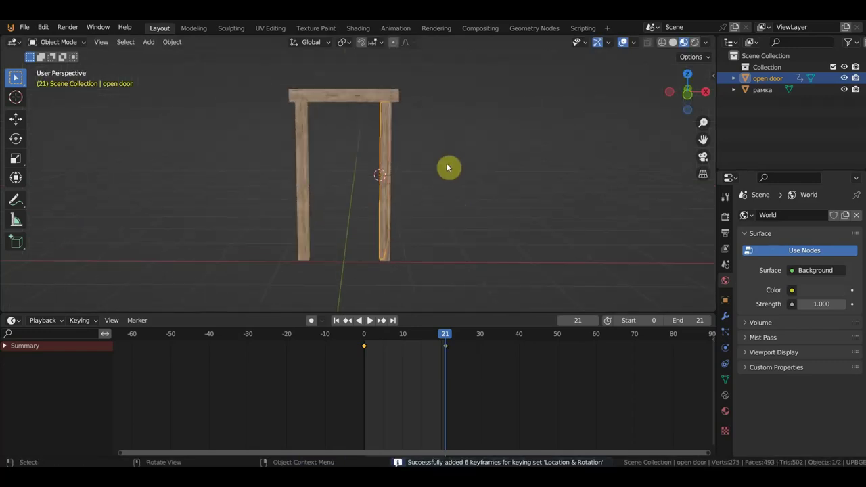
left_click(364, 335)
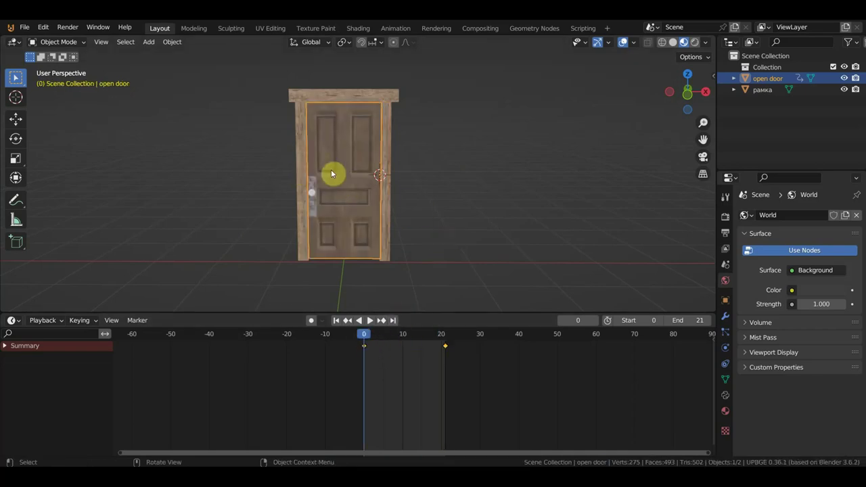
Step: Cancel an FBX export of the door and open the sheriff building scene from recent files
left_click(25, 30)
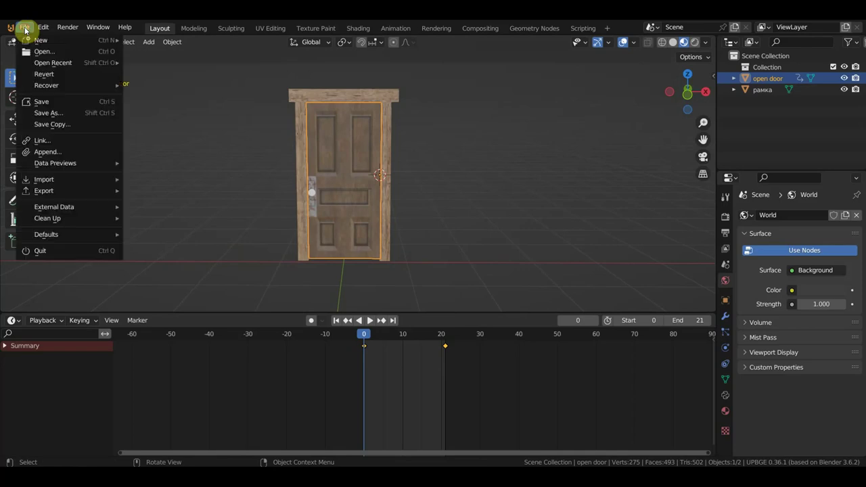
mouse_move(54, 191)
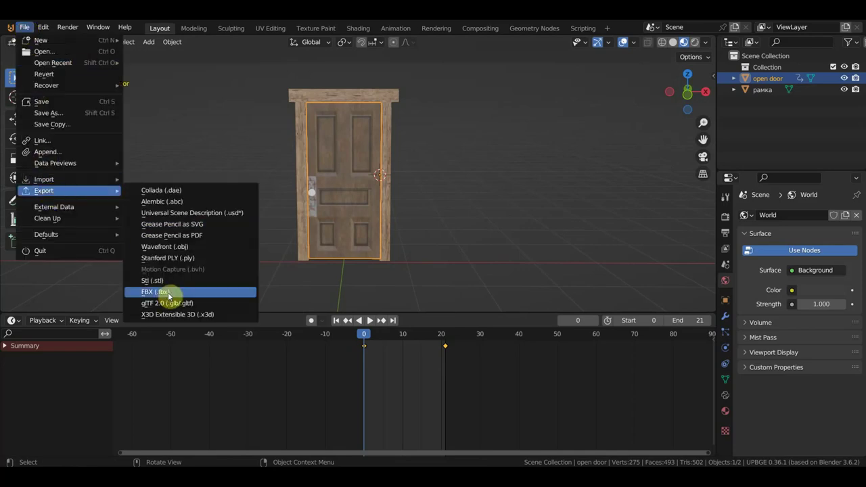
left_click(174, 293)
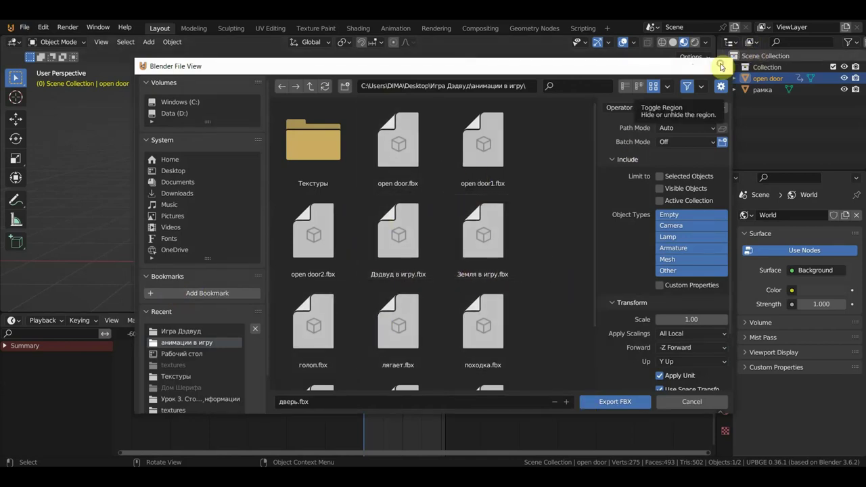
left_click(721, 66)
left_click(23, 30)
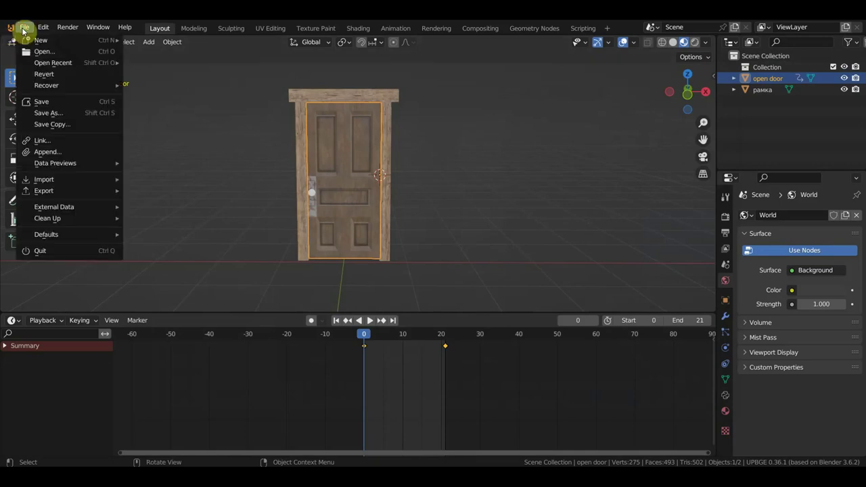
mouse_move(42, 62)
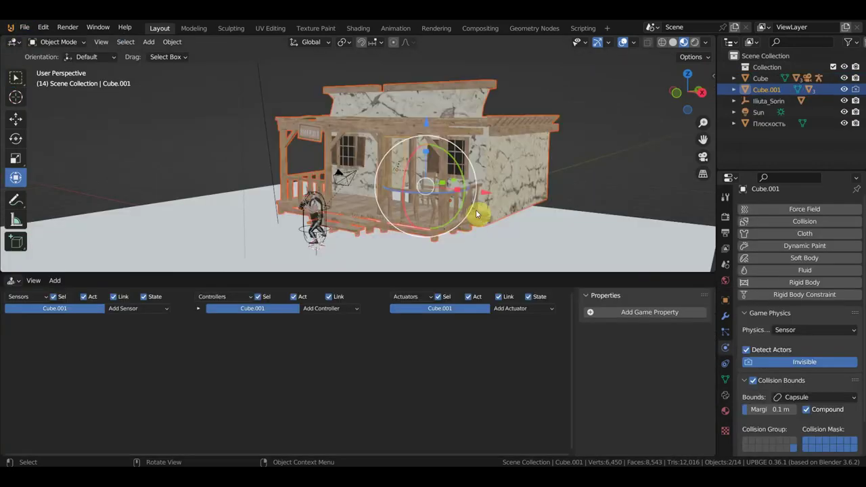
Step: Hide the SheriffsOfficeCombined building to reveal the door frame
scroll(501, 194, "up", 1)
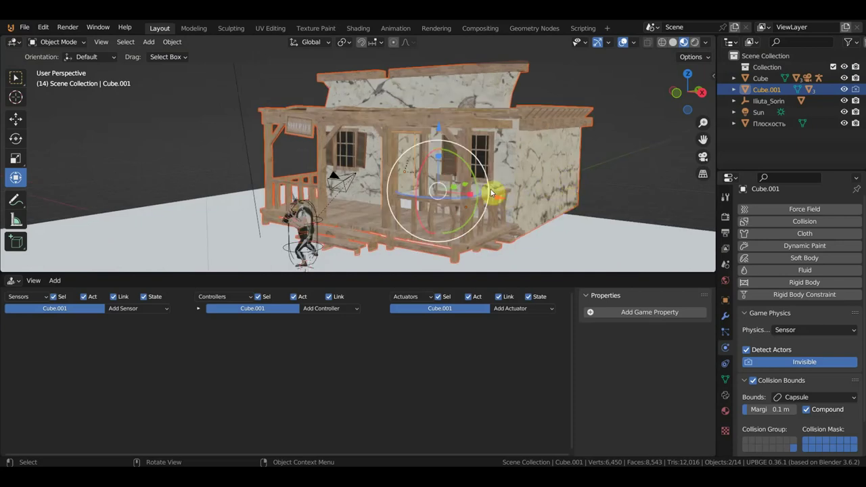
left_click(542, 166)
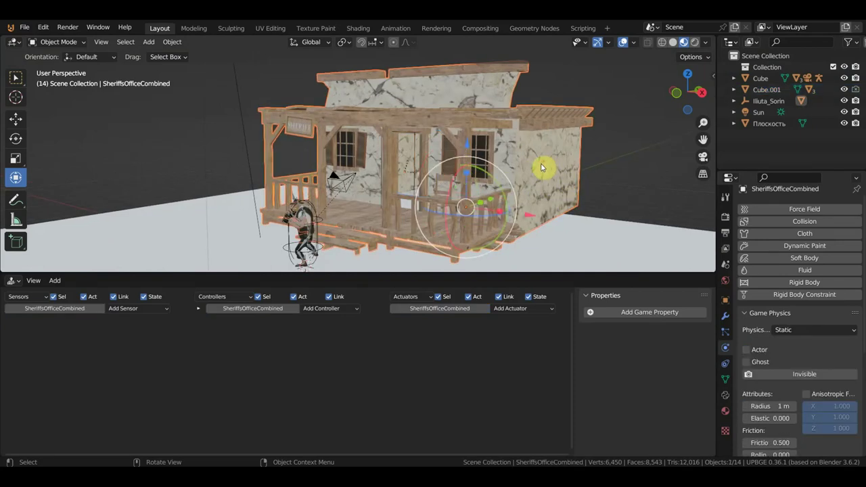
key("h")
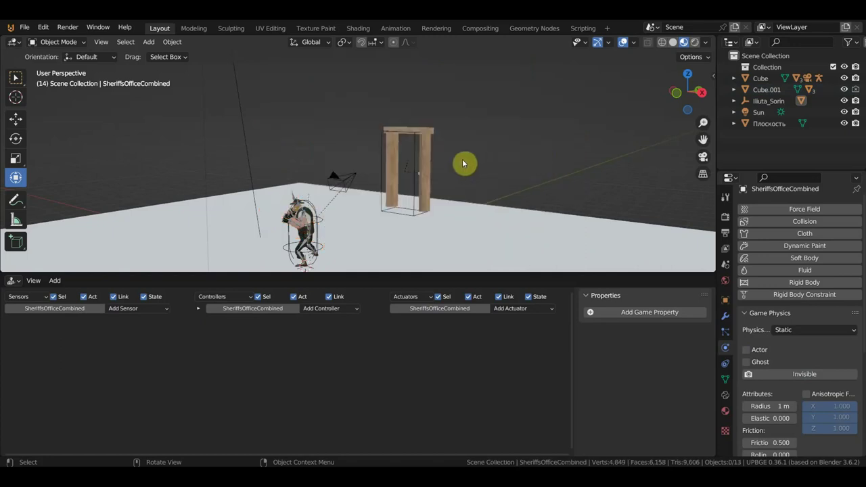
Step: Orbit around the door frame and select the 'open door' leaf to show its logic bricks
mouse_move(478, 166)
middle_mouse_down()
mouse_move(532, 164)
mouse_move(522, 168)
middle_mouse_up()
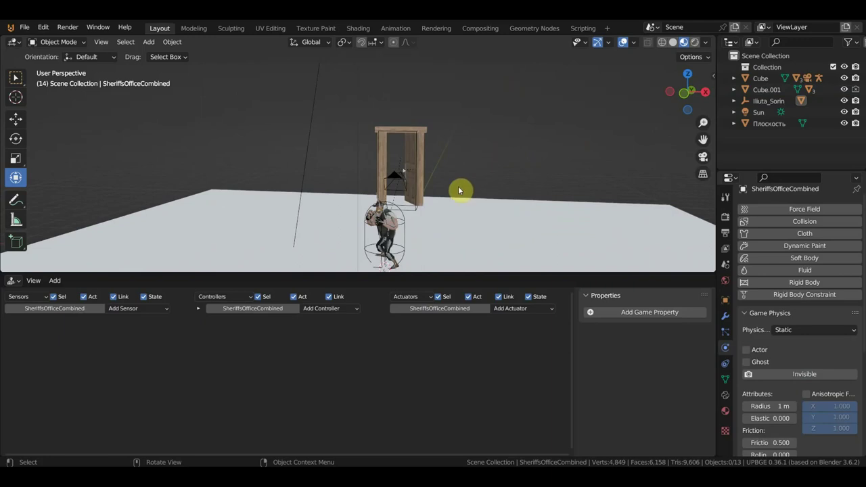
scroll(414, 167, "up", 5)
mouse_move(414, 168)
middle_mouse_down()
mouse_move(376, 169)
mouse_move(422, 167)
middle_mouse_up()
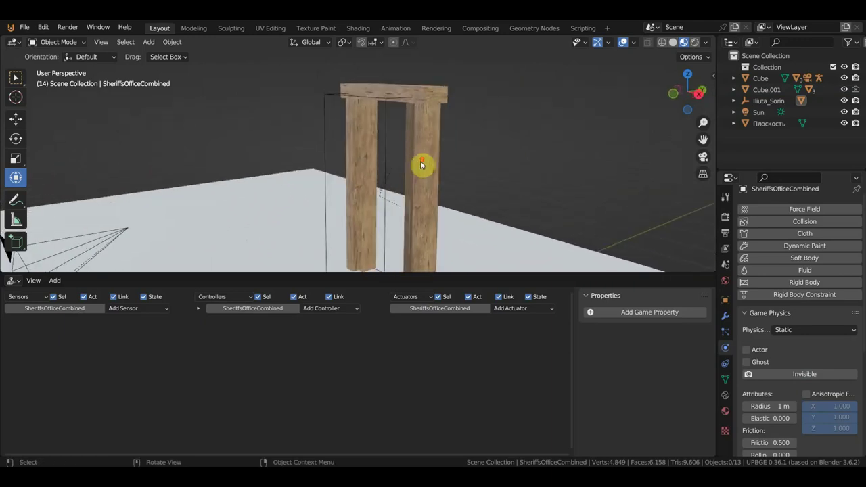
left_click(389, 101)
mouse_move(389, 100)
middle_mouse_down()
mouse_move(409, 92)
mouse_move(441, 110)
mouse_move(575, 117)
middle_mouse_up()
left_click(431, 93)
left_click(452, 110)
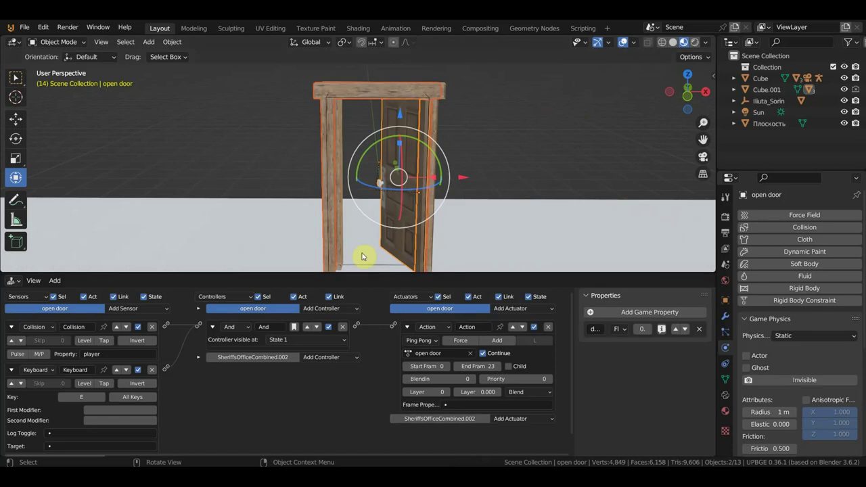
Step: Show the 'open door' action in the Action Editor and scrub back to frame 1
left_click(19, 280)
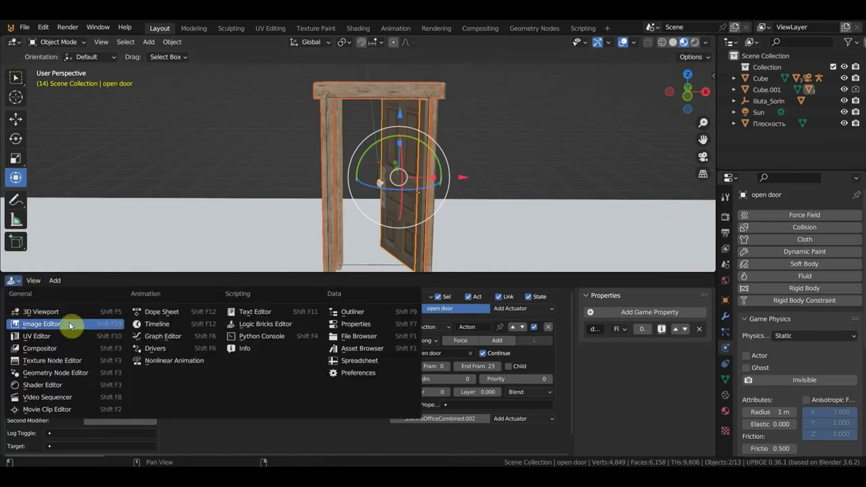
left_click(160, 315)
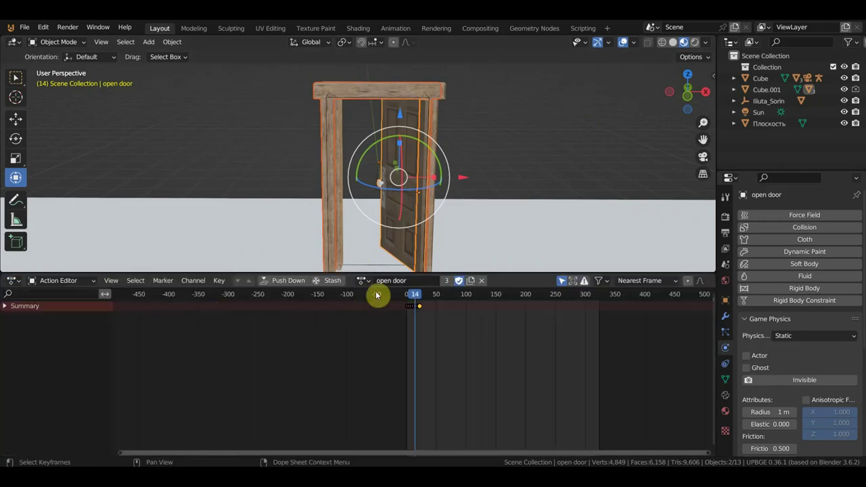
scroll(470, 329, "up", 2)
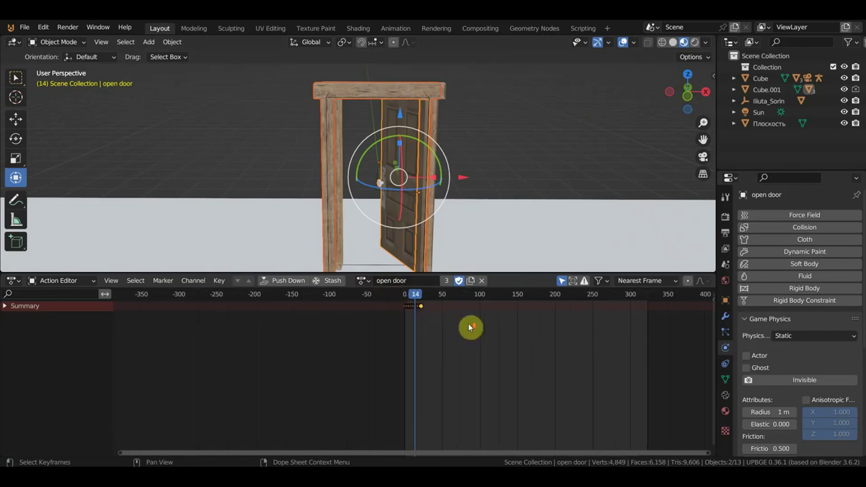
scroll(475, 313, "up", 2)
scroll(440, 316, "up", 2)
scroll(432, 314, "up", 2)
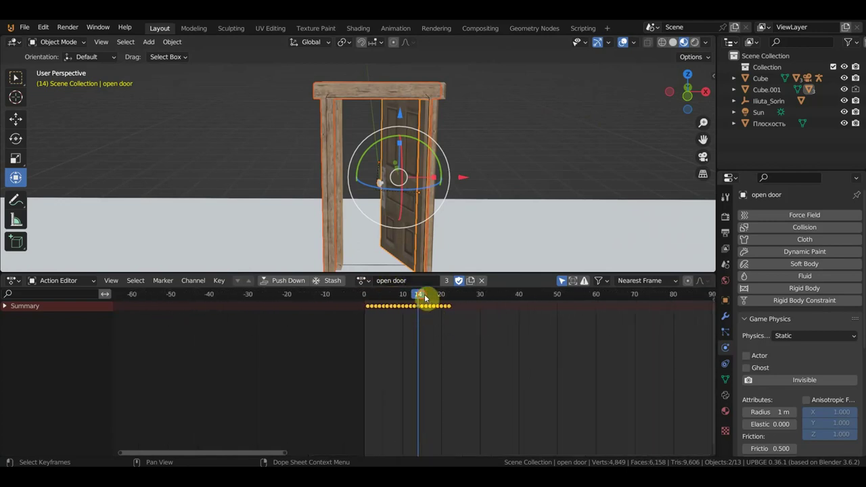
left_click_drag(424, 296, 369, 309)
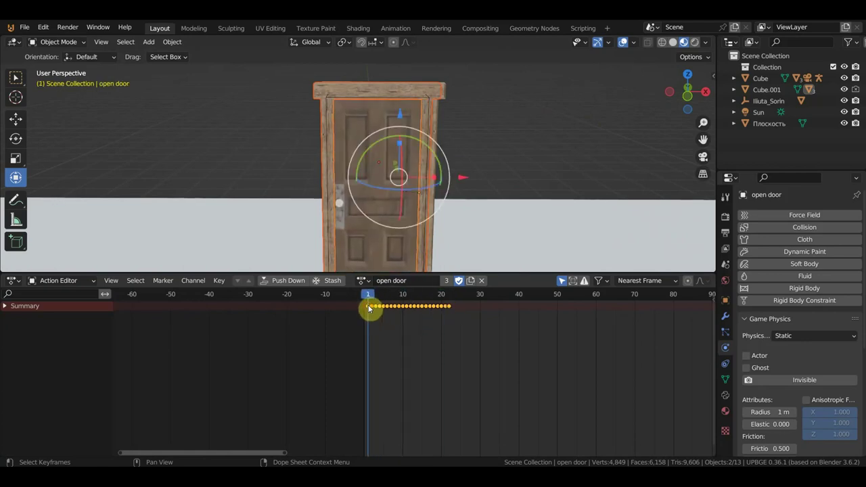
Step: Switch the bottom area back to the Logic Bricks editor
middle_click_drag(433, 196, 77, 252)
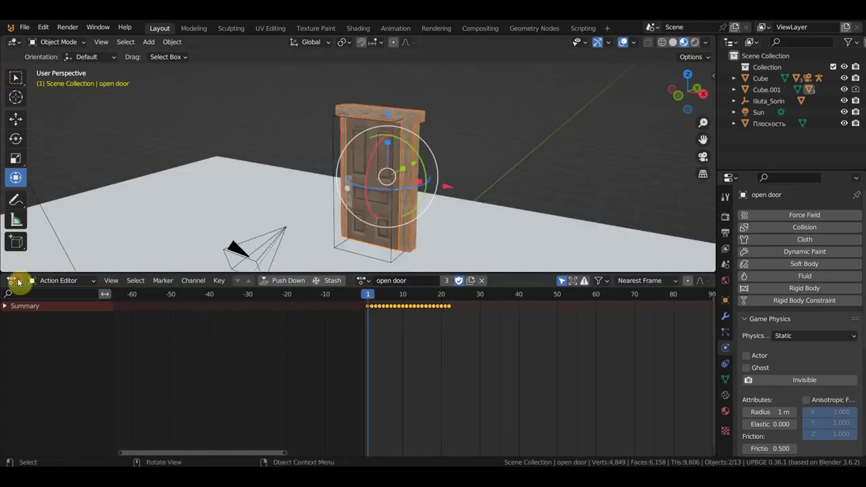
left_click(18, 282)
left_click(252, 330)
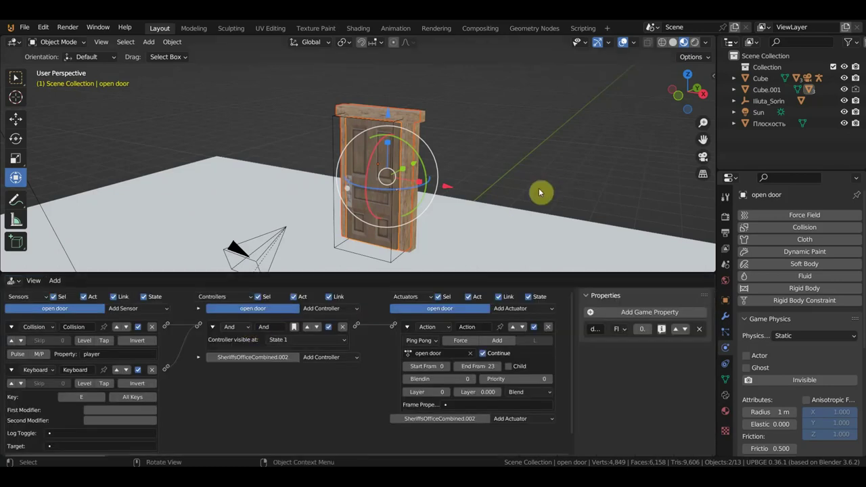
Step: Resize the editor areas and select the Cube.001 box around the door
left_click_drag(400, 274, 404, 245)
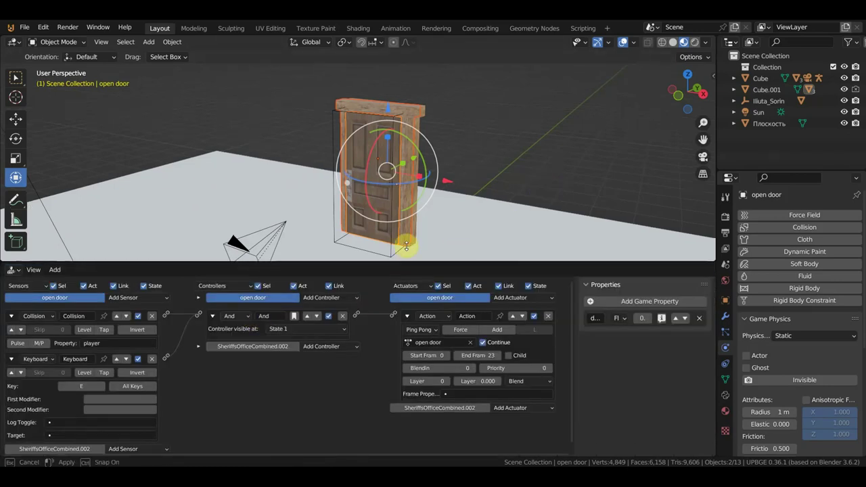
middle_click_drag(516, 226, 465, 192)
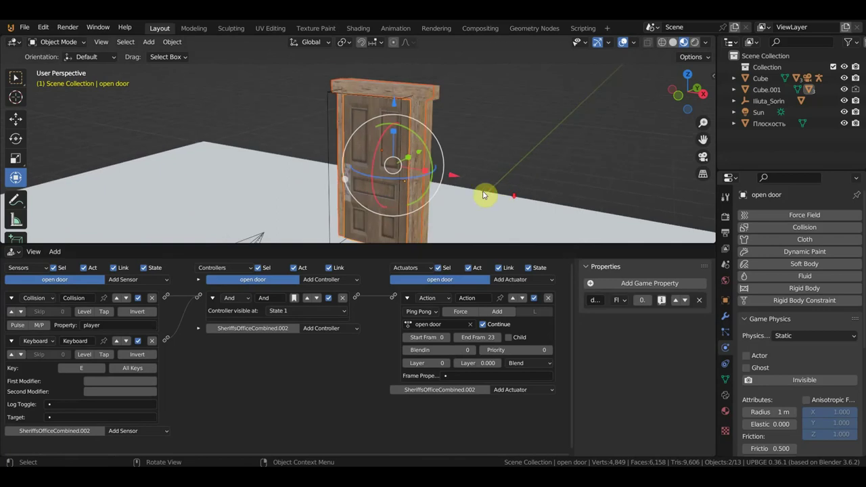
scroll(465, 191, "up", 3)
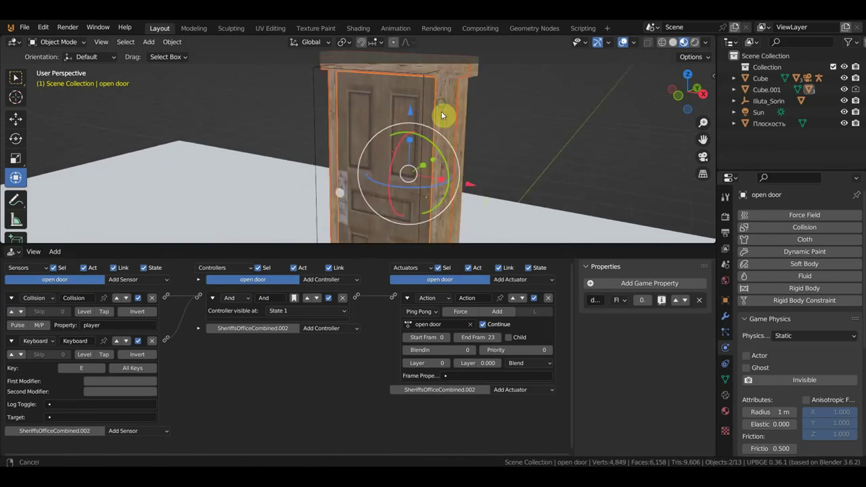
scroll(441, 111, "up", 1)
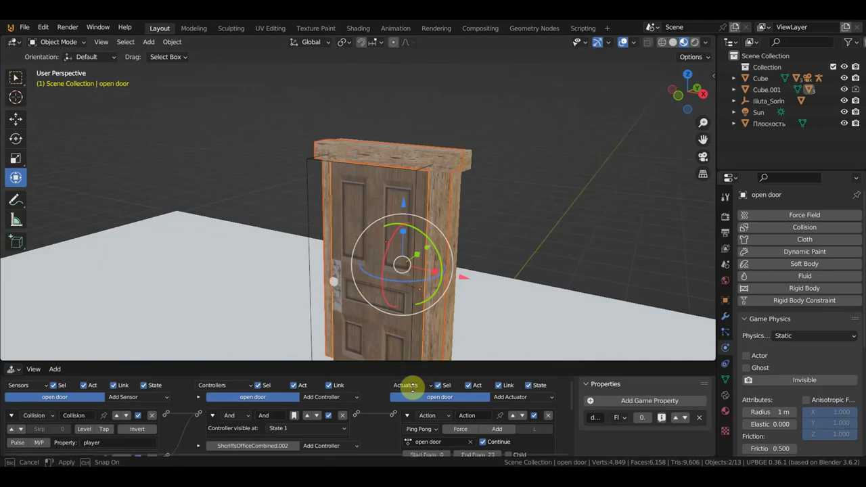
left_click_drag(429, 244, 409, 393)
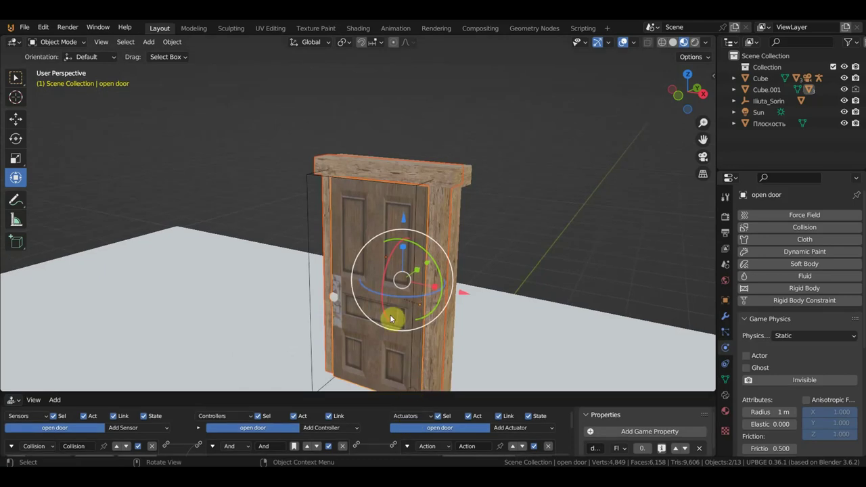
left_click(308, 197)
mouse_move(356, 209)
middle_mouse_down()
mouse_move(548, 207)
mouse_move(390, 150)
middle_mouse_up()
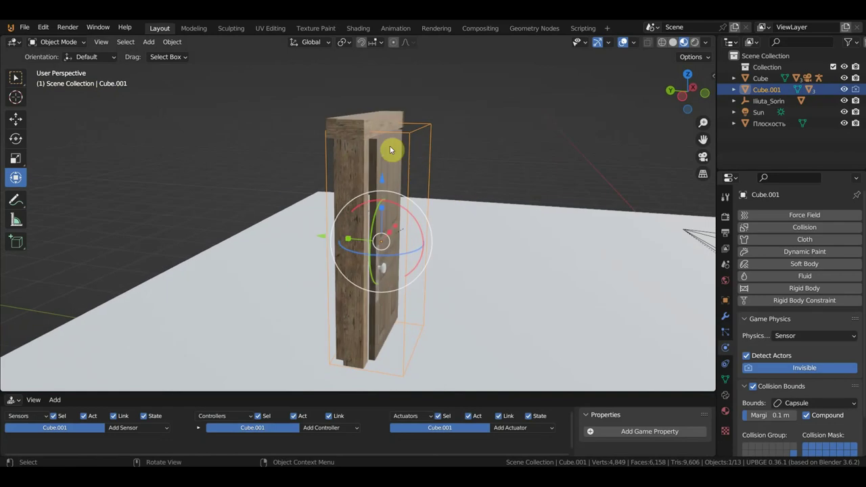
Step: Select 'open door', SheriffsOfficeCombined.002 and SheriffsOfficeCombined.001, keeping the door active
middle_click_drag(474, 144, 393, 142)
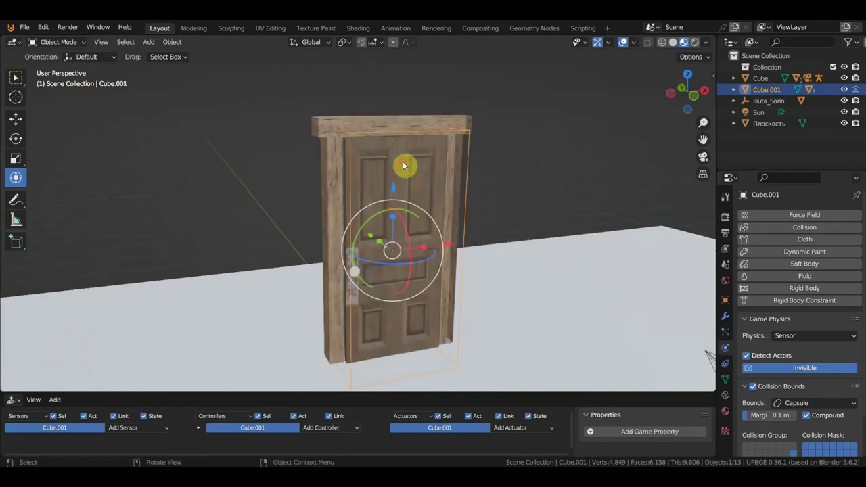
left_click(406, 168)
left_click(426, 120, "shift")
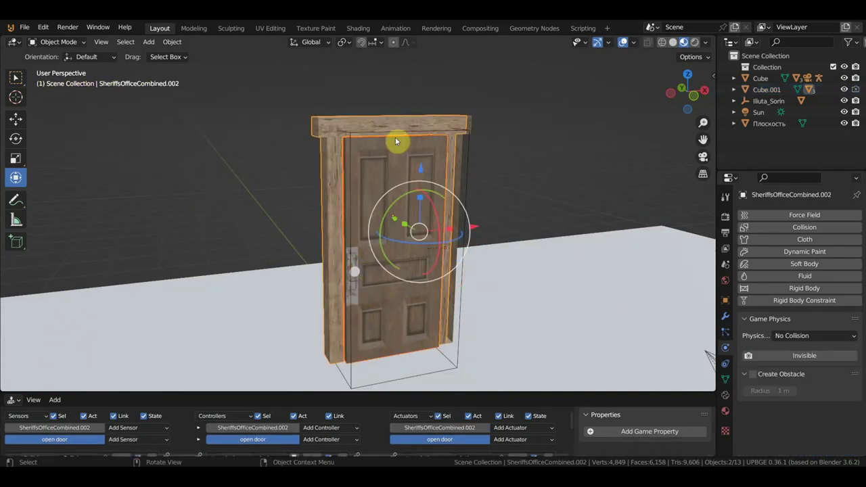
mouse_move(397, 142)
middle_mouse_down()
mouse_move(399, 133)
mouse_move(396, 142)
middle_mouse_up()
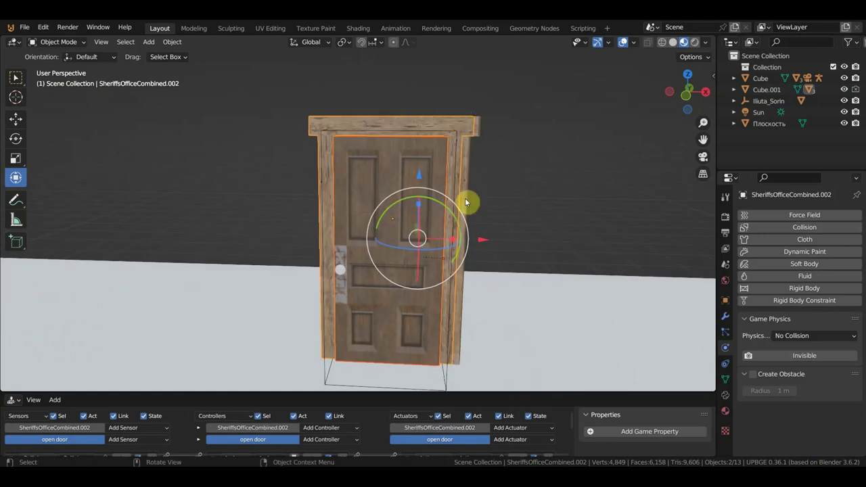
middle_click_drag(465, 200, 421, 186)
left_click(466, 133, "shift")
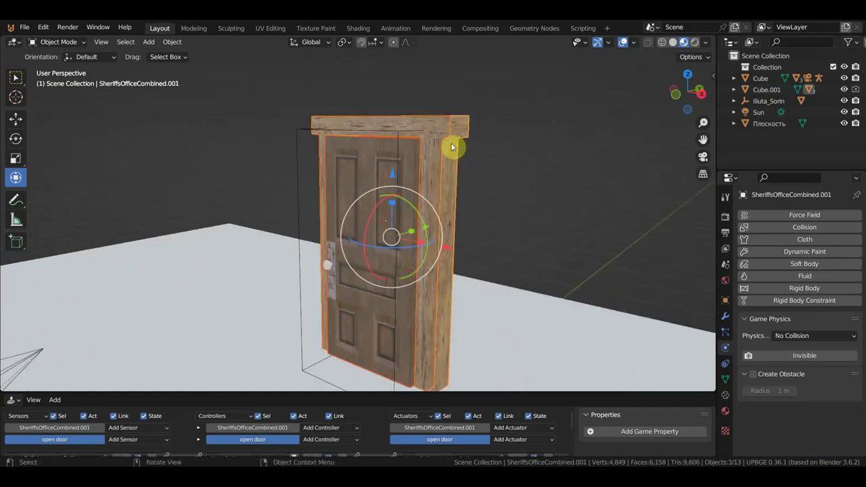
left_click(390, 168, "shift")
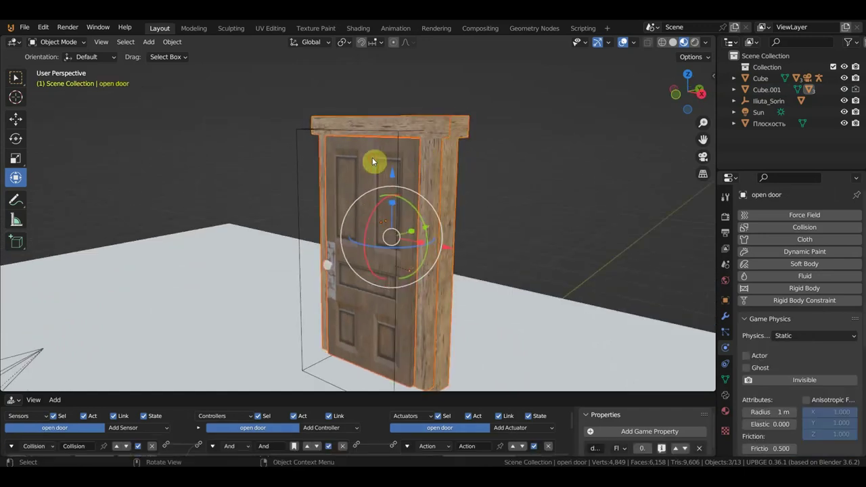
Step: Parent the door leaf and both frame pieces to Cube.001 with Ctrl+P > Object
left_click(399, 132, "shift")
key("ctrl+p")
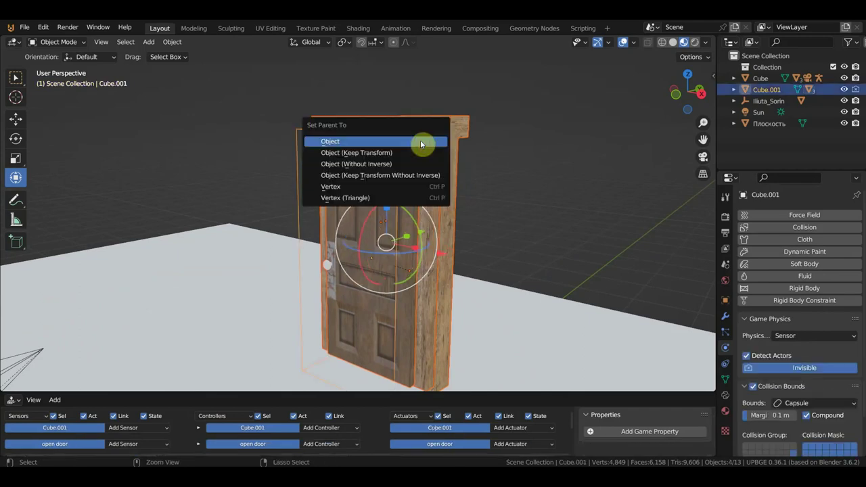
left_click(382, 141)
Step: Raise Cube.001 alone by 0.044 m along Z
left_click(541, 183)
left_click(311, 136)
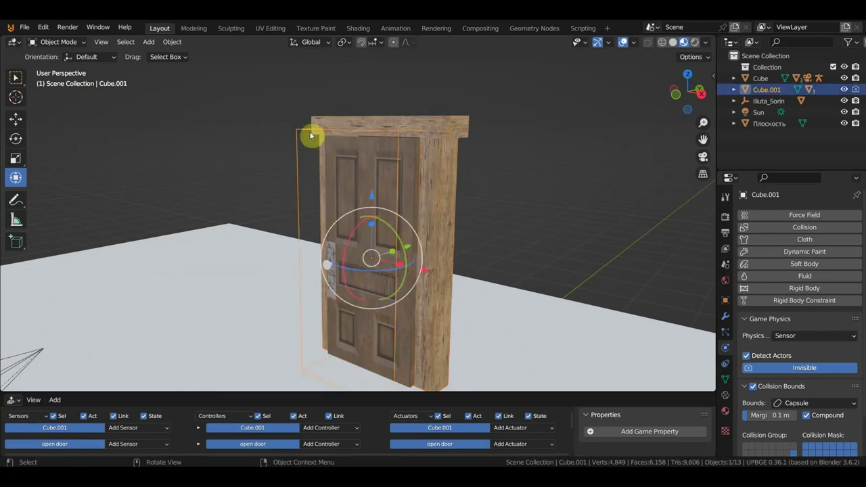
key("g")
key("z")
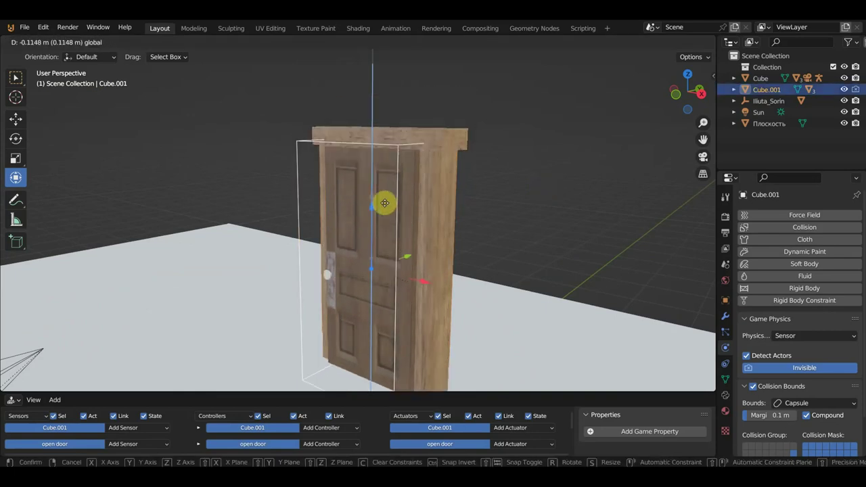
left_click(387, 188)
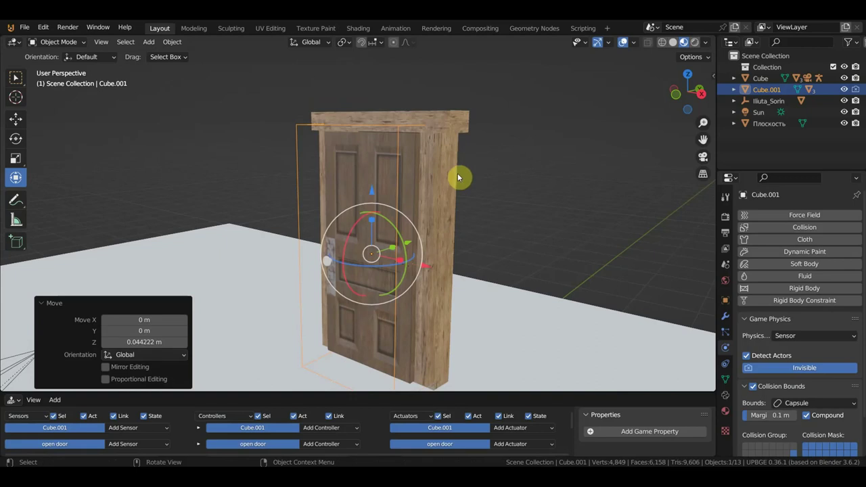
Step: Select the character and enlarge the logic bricks area and properties sidebar
scroll(458, 174, "down", 5)
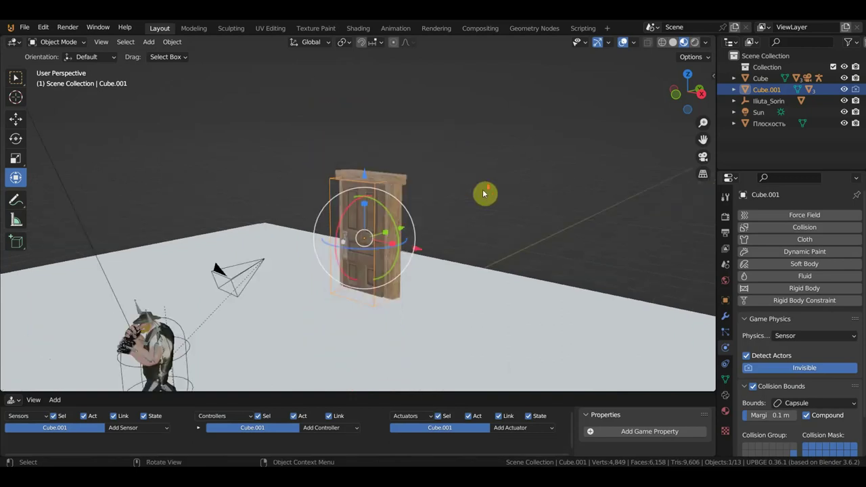
mouse_move(482, 190)
middle_mouse_down()
mouse_move(526, 157)
mouse_move(382, 234)
middle_mouse_up()
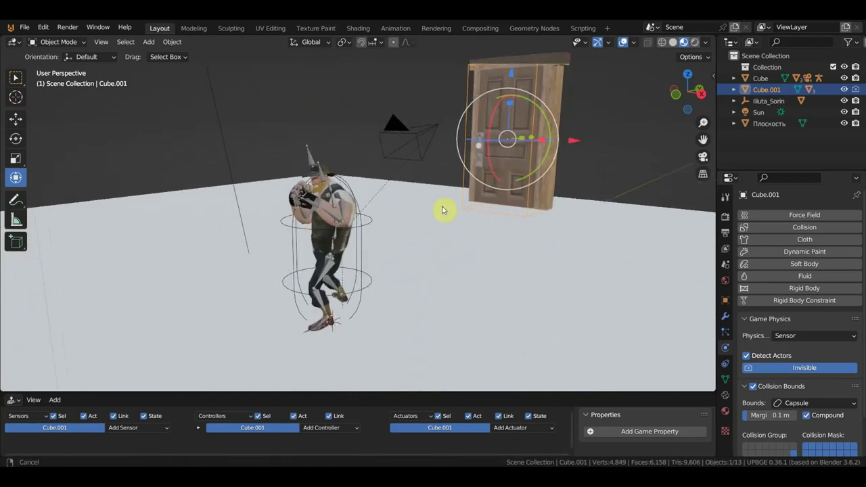
left_click(346, 197)
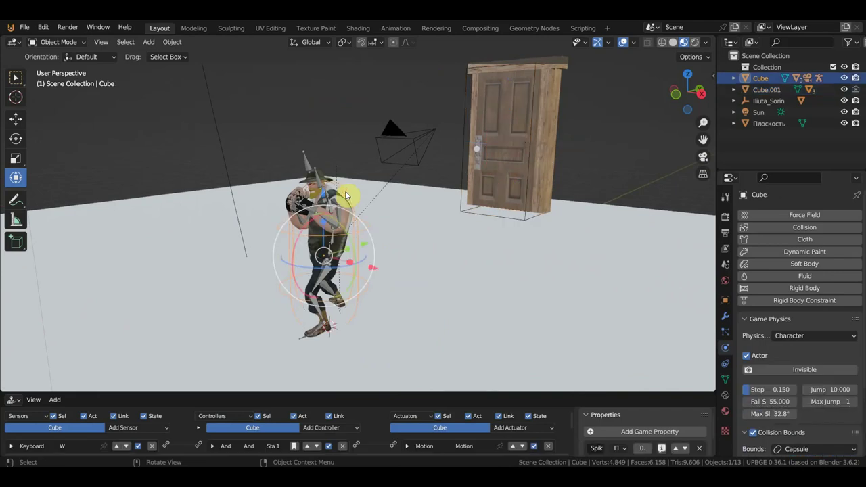
left_click_drag(613, 392, 611, 226)
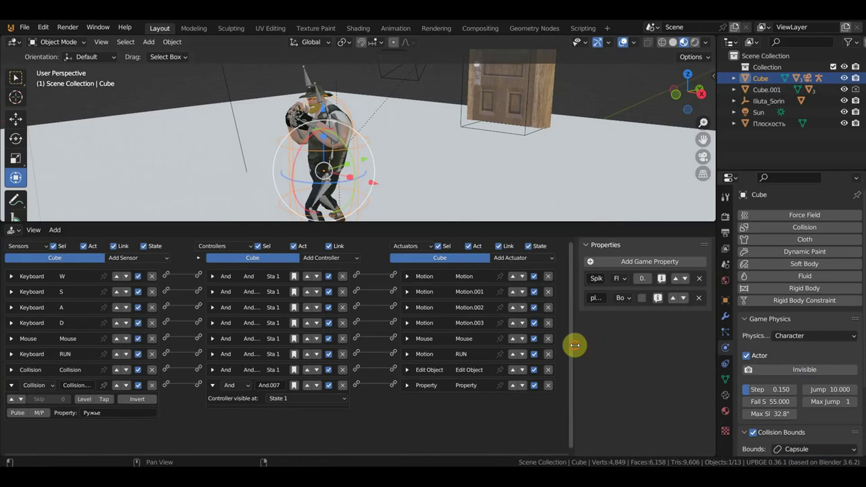
left_click_drag(575, 346, 434, 350)
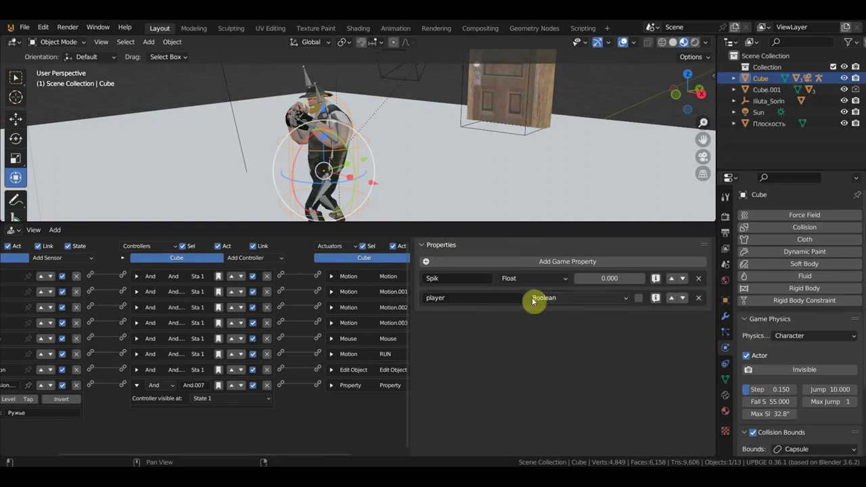
Step: Give the character a Boolean 'player' game property and delete the extra 'prop' property
left_click(594, 261)
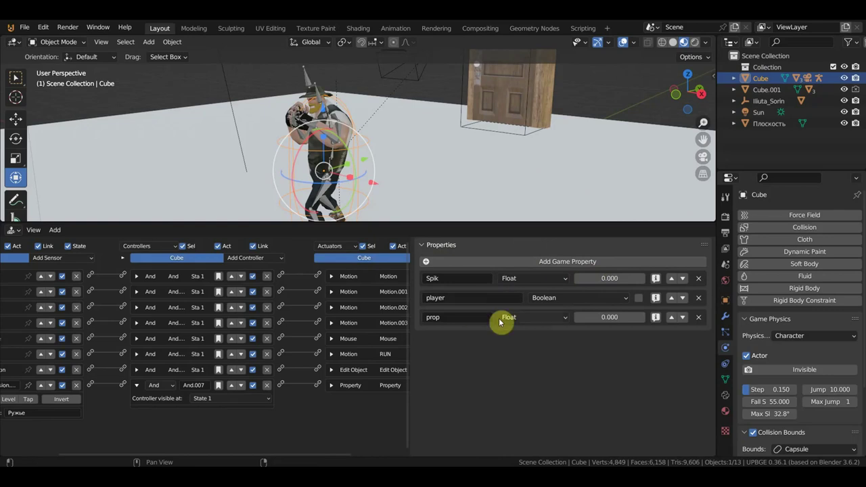
left_click(469, 318)
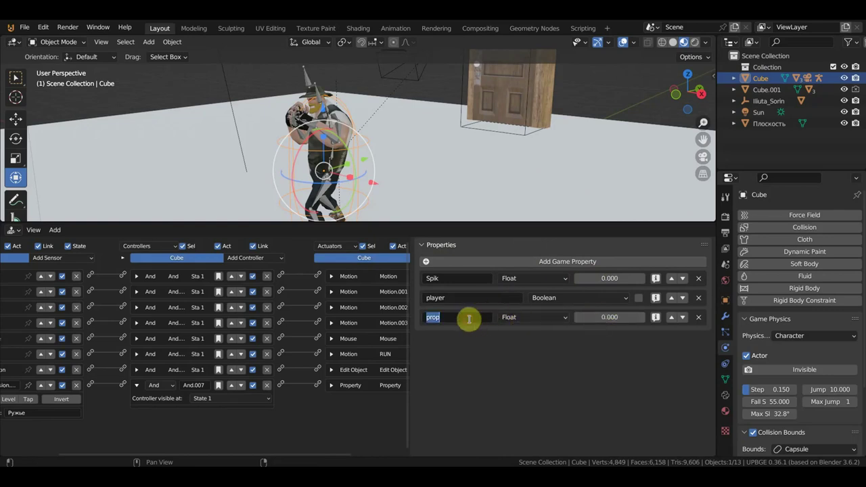
left_click(552, 316)
left_click(539, 342)
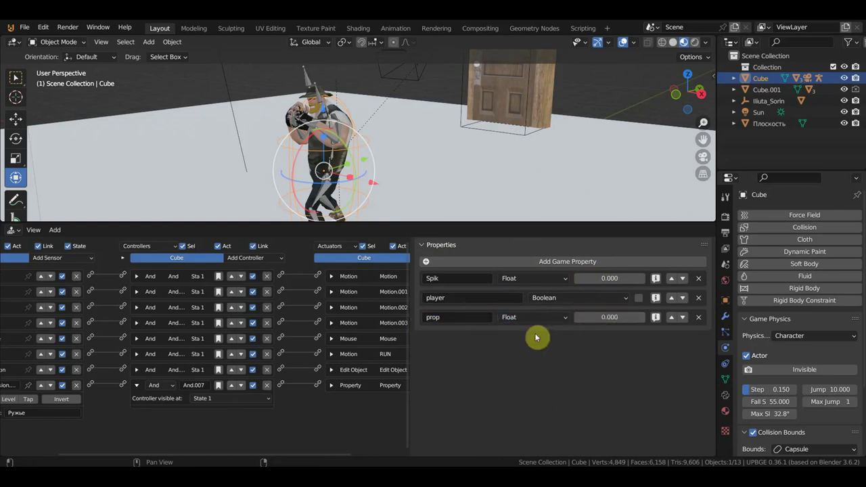
left_click(699, 316)
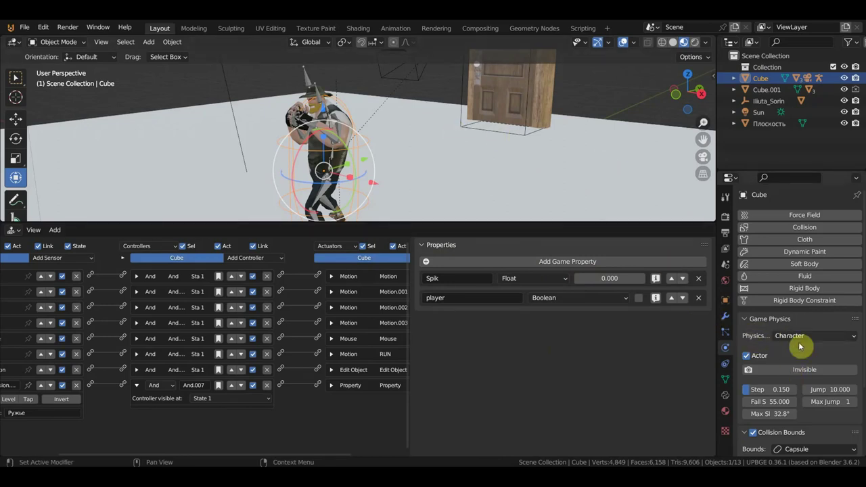
Step: Review the character's full logic bricks and start shrinking the logic editor
scroll(758, 359, "down", 5)
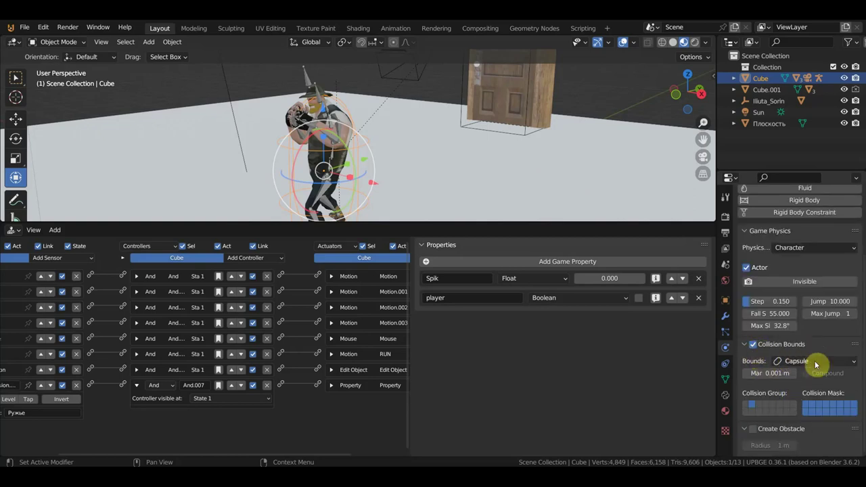
scroll(504, 145, "up", 2)
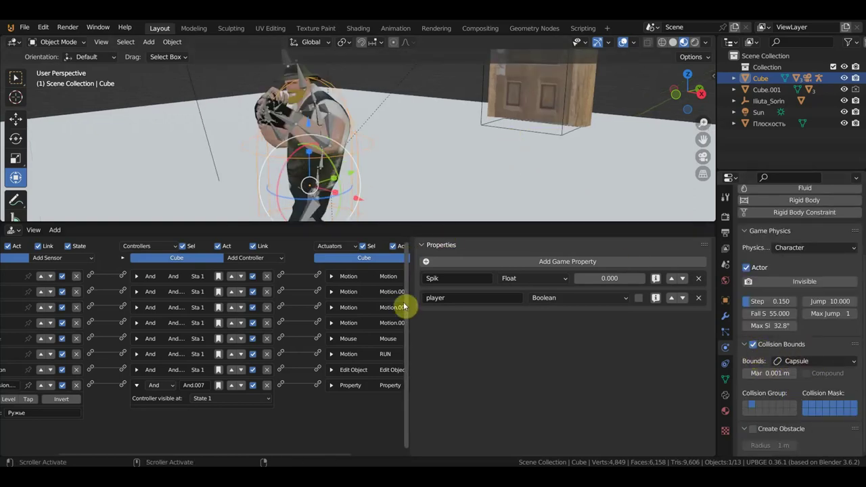
left_click_drag(410, 303, 616, 337)
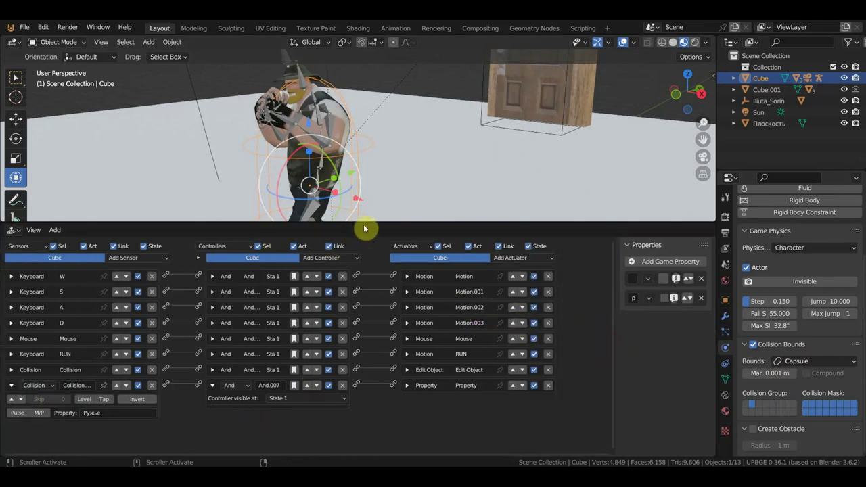
left_click_drag(363, 223, 349, 384)
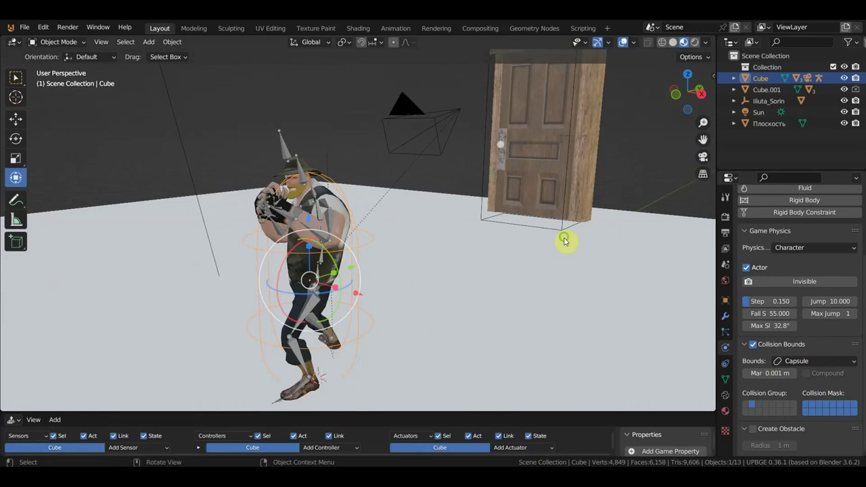
Step: Make Cube.001 an invisible sensor that detects actors, then select the 'open door' panel
mouse_move(565, 241)
middle_mouse_down()
mouse_move(462, 273)
mouse_move(490, 273)
middle_mouse_up()
left_click(298, 184)
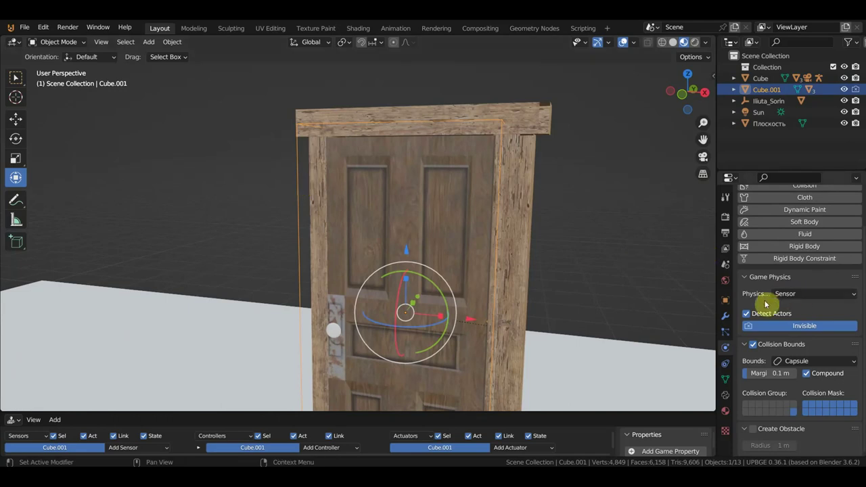
left_click(748, 315)
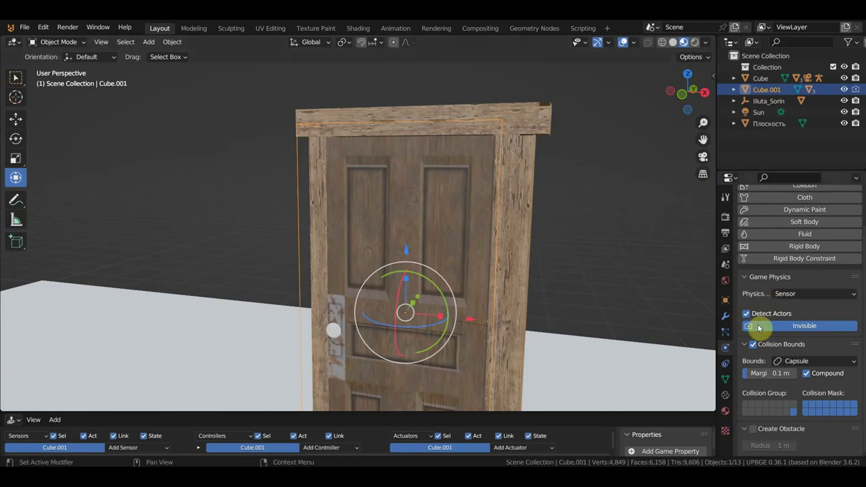
left_click(803, 328)
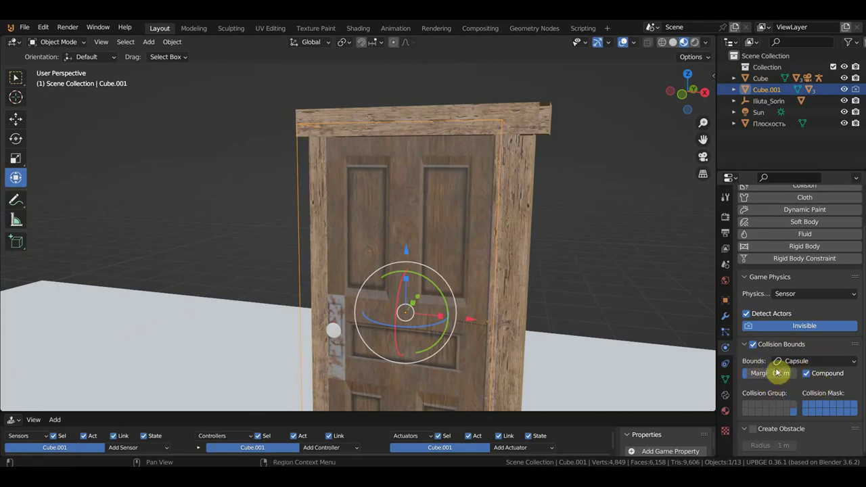
left_click(456, 194)
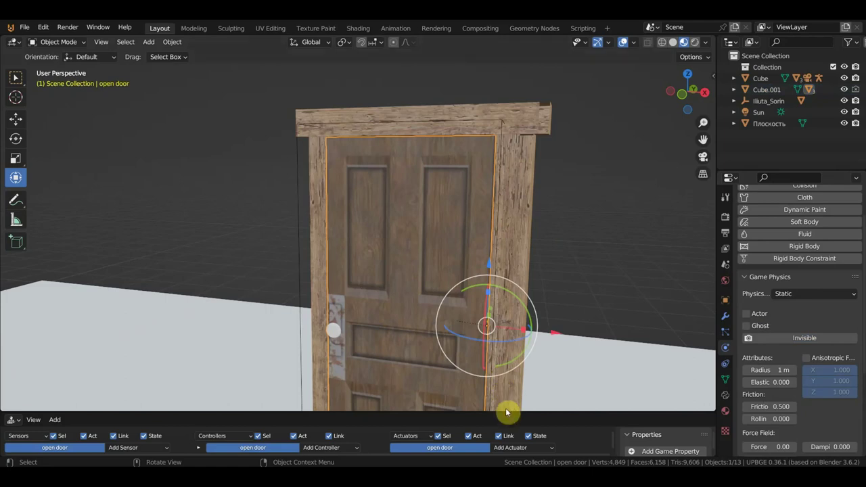
left_click_drag(505, 411, 531, 234)
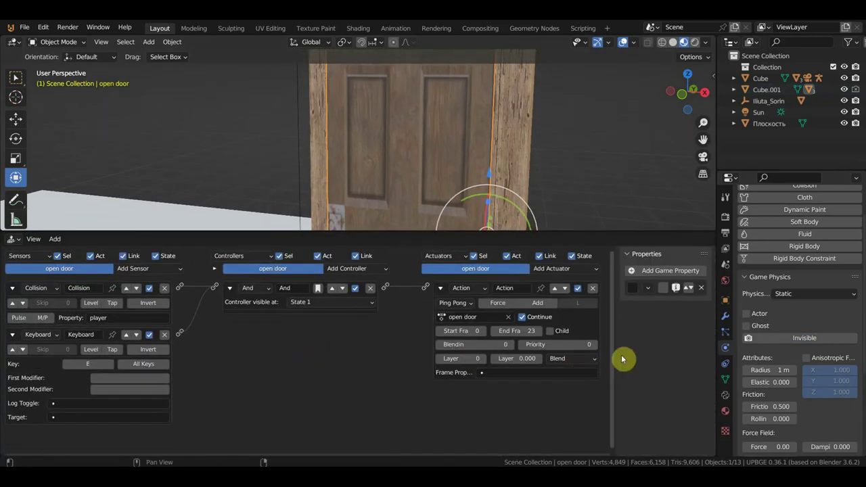
left_click_drag(615, 349, 664, 369)
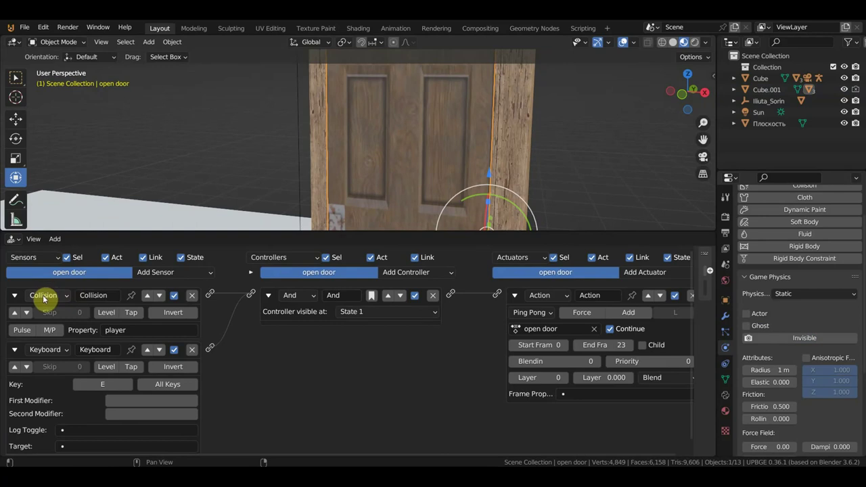
scroll(276, 209, "down", 3)
scroll(441, 131, "down", 2)
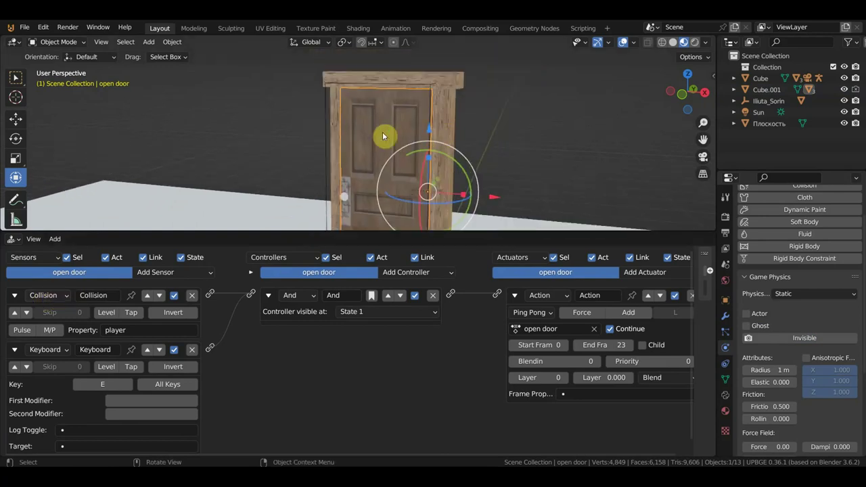
left_click(123, 330)
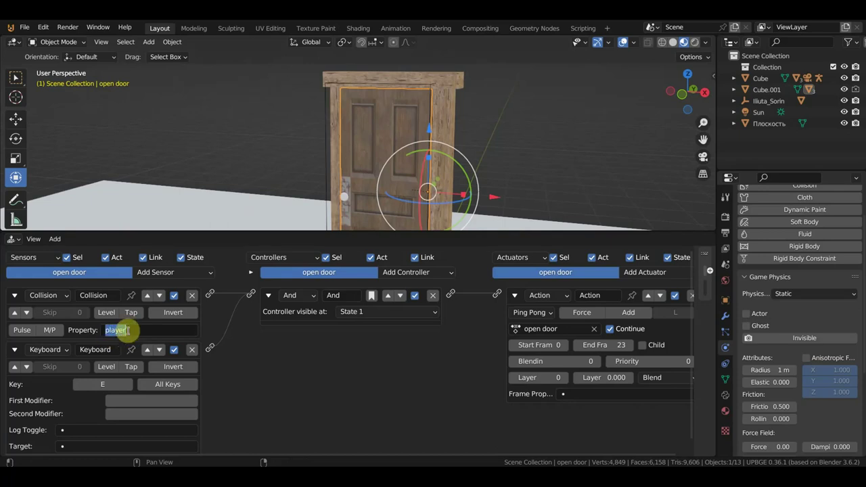
left_click(291, 233)
left_click_drag(293, 234, 287, 386)
mouse_move(271, 322)
middle_mouse_down()
mouse_move(340, 173)
mouse_move(325, 184)
middle_mouse_up()
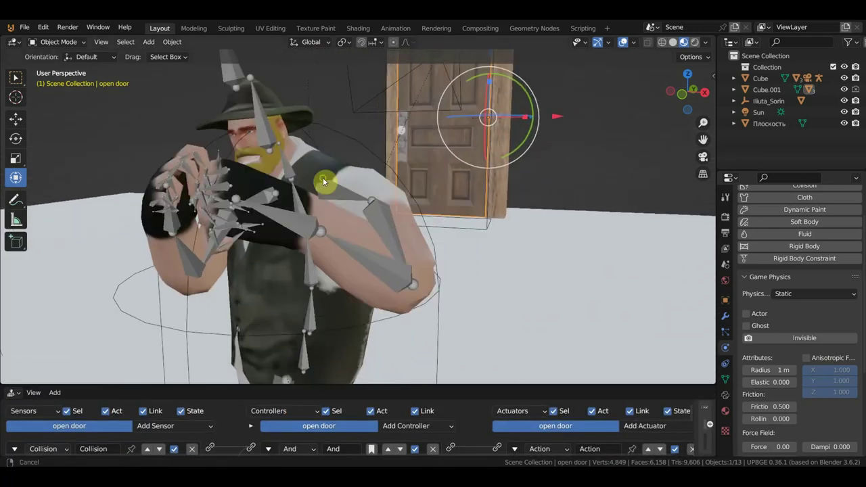
left_click(401, 183)
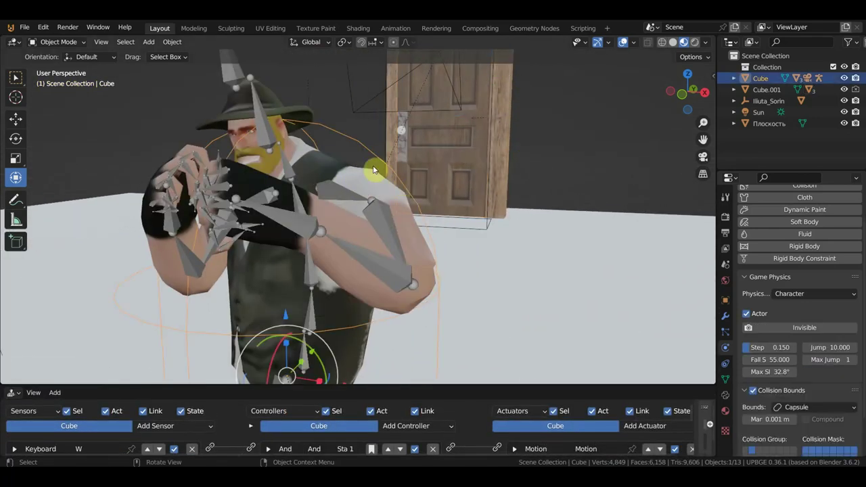
mouse_move(395, 163)
middle_mouse_down()
mouse_move(428, 203)
mouse_move(306, 223)
mouse_move(309, 249)
middle_mouse_up()
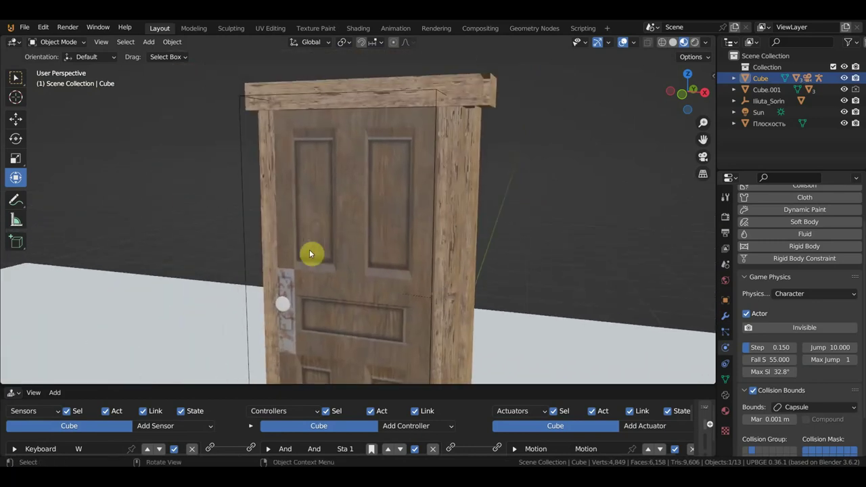
left_click(304, 224)
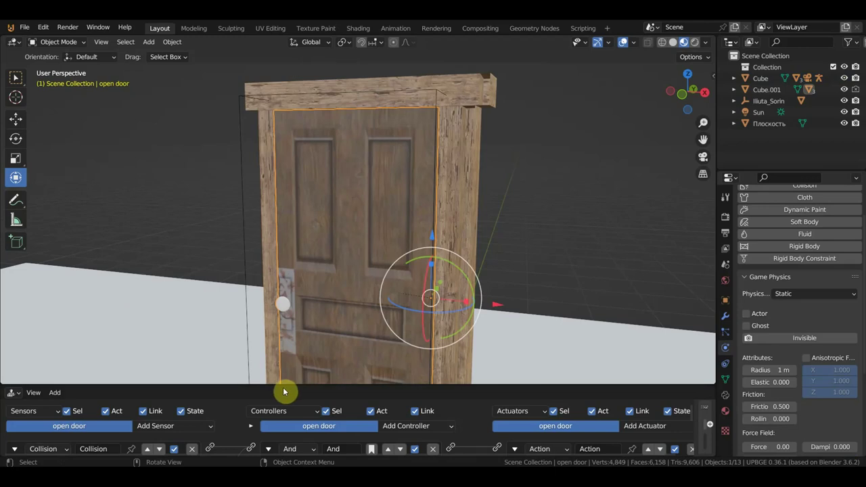
Step: Enlarge the logic editor and orbit the view to face the door head-on
left_click_drag(285, 384, 320, 201)
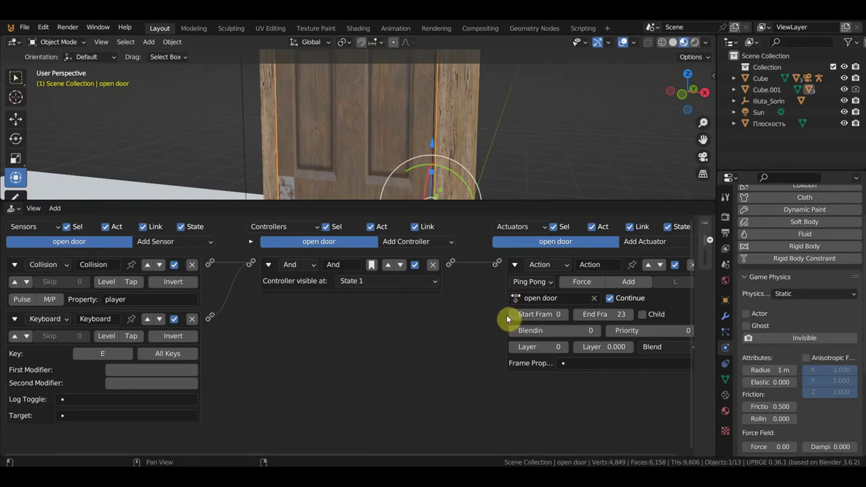
middle_click_drag(410, 151, 350, 130)
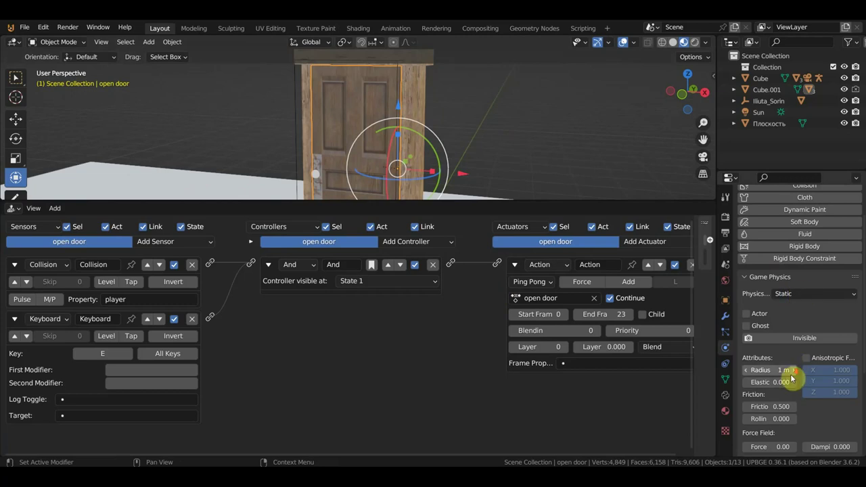
scroll(793, 377, "down", 3)
scroll(795, 382, "down", 2)
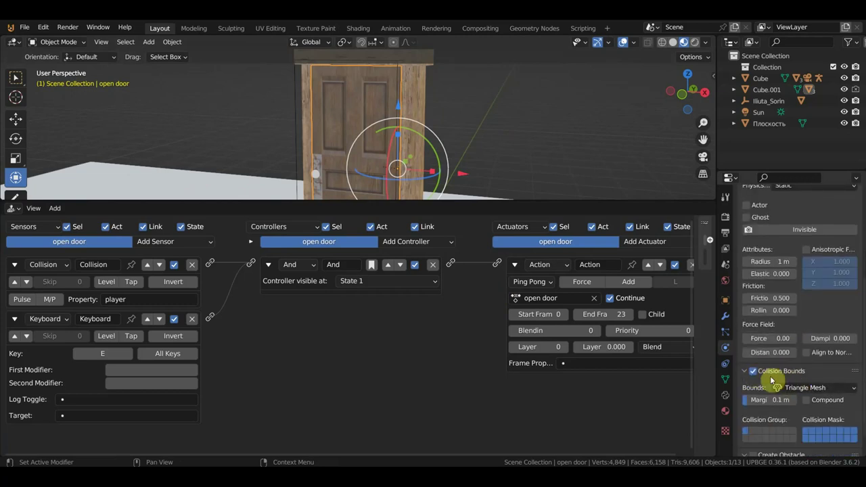
Step: Keep the door's collision shape as Triangle Mesh and browse the available sensor types
left_click(807, 390)
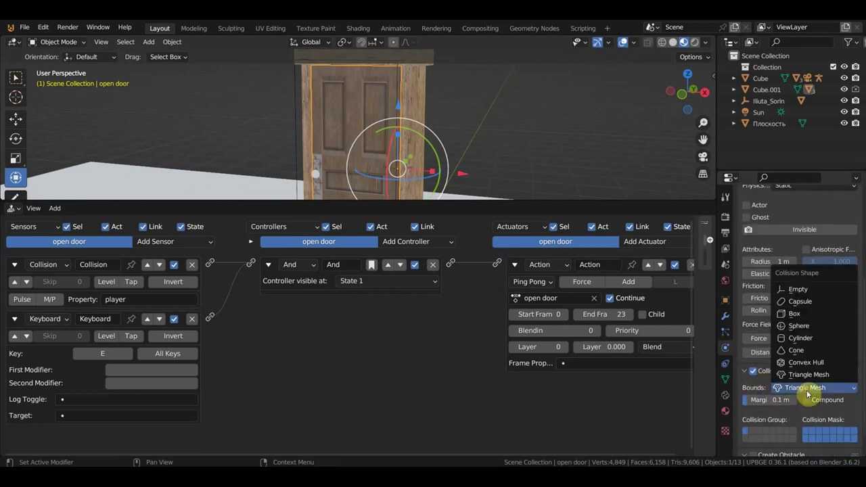
left_click(810, 390)
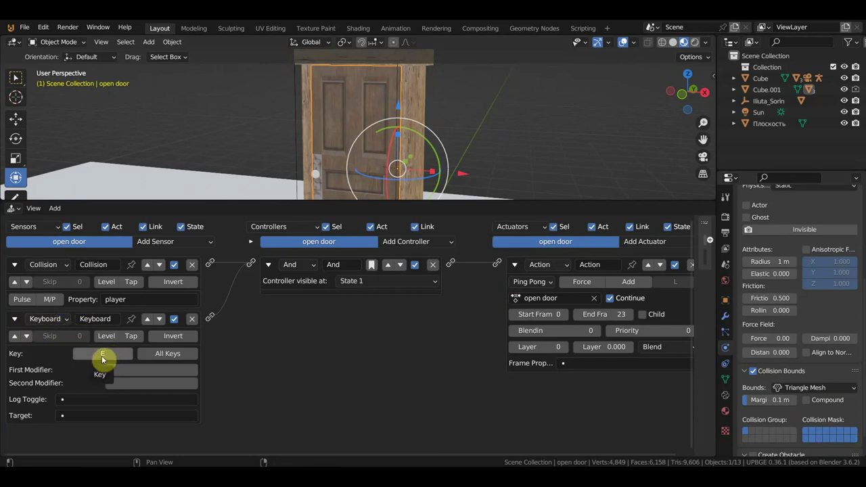
left_click(183, 241)
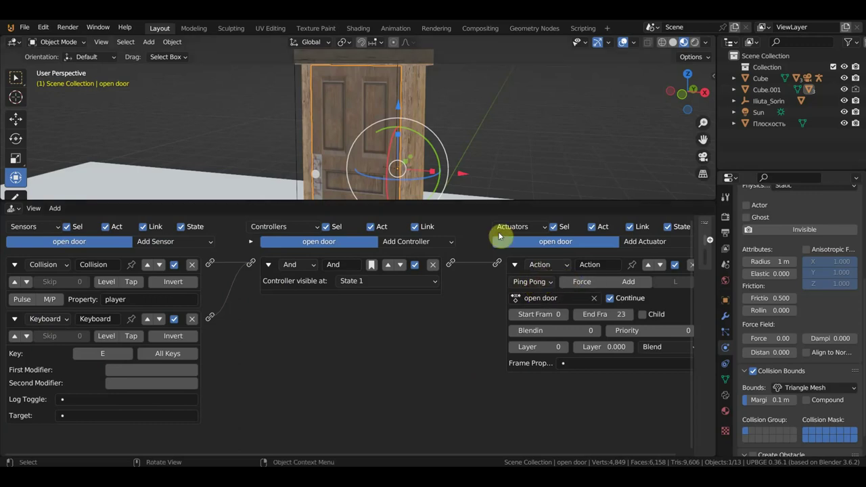
scroll(504, 169, "down", 1)
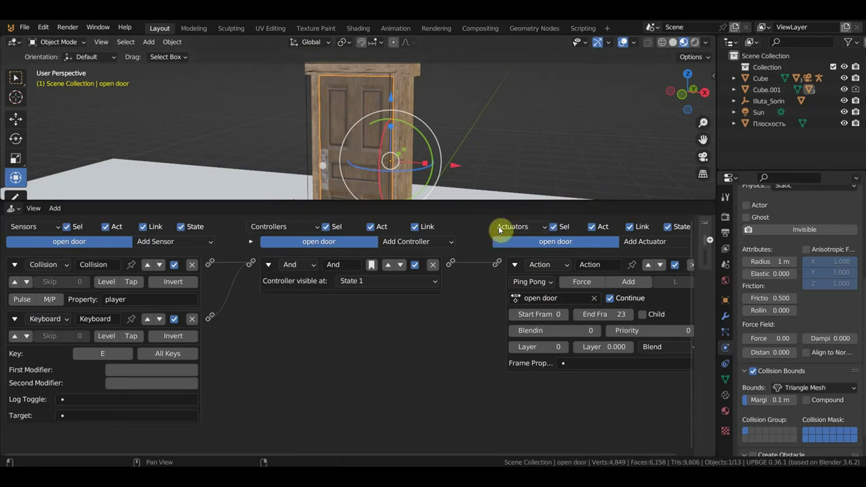
left_click_drag(480, 201, 483, 336)
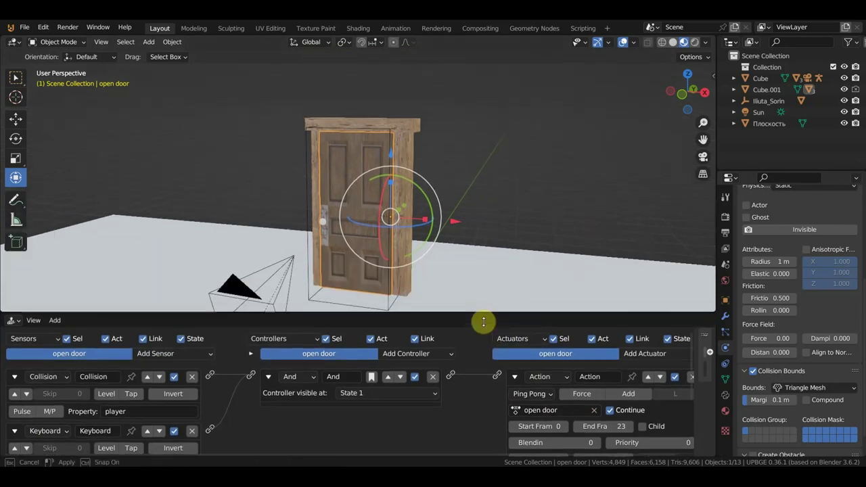
Step: Unhide the sheriff building with Alt+H, face the house front, and start the game
scroll(520, 268, "down", 1)
mouse_move(520, 269)
middle_mouse_down("shift")
mouse_move(504, 216)
mouse_move(494, 216)
middle_mouse_up("shift")
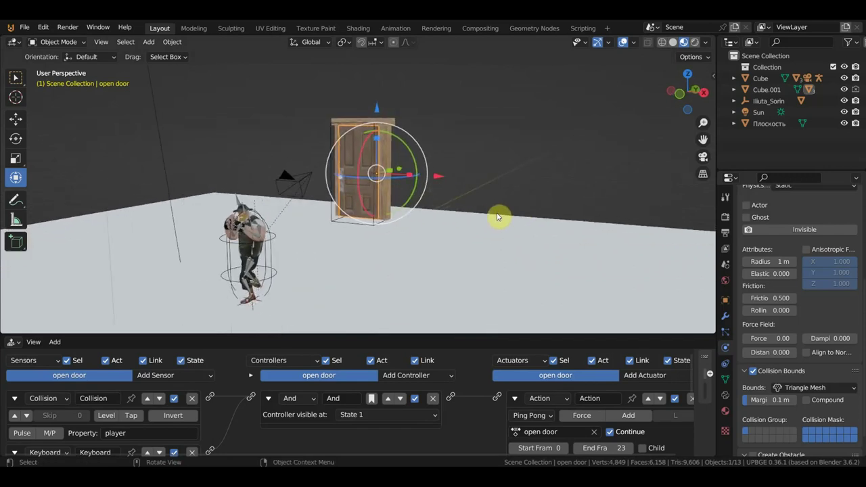
key("alt+h")
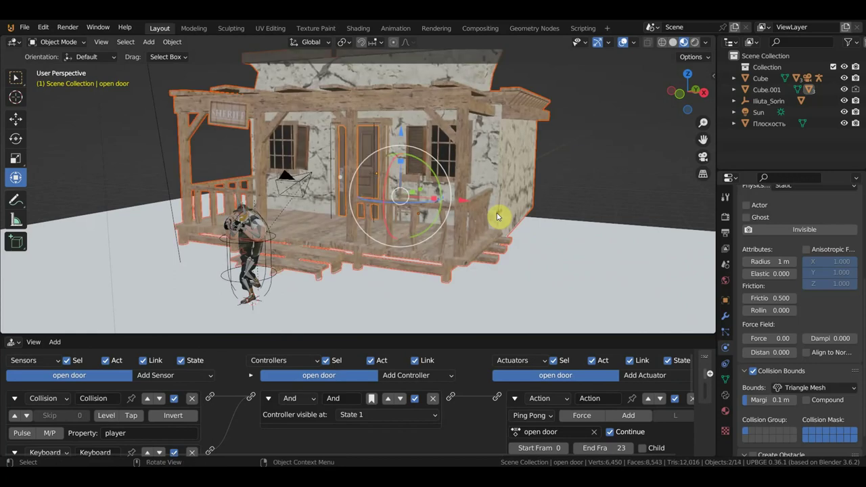
middle_click_drag(530, 213, 552, 212)
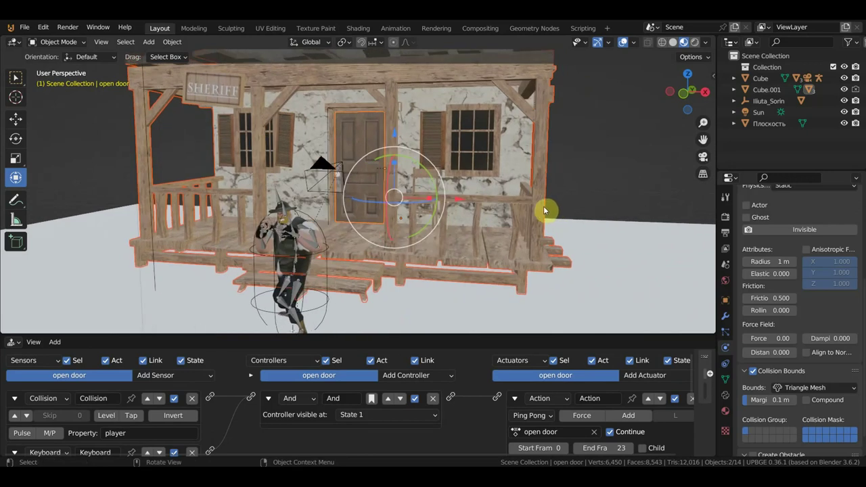
key("p")
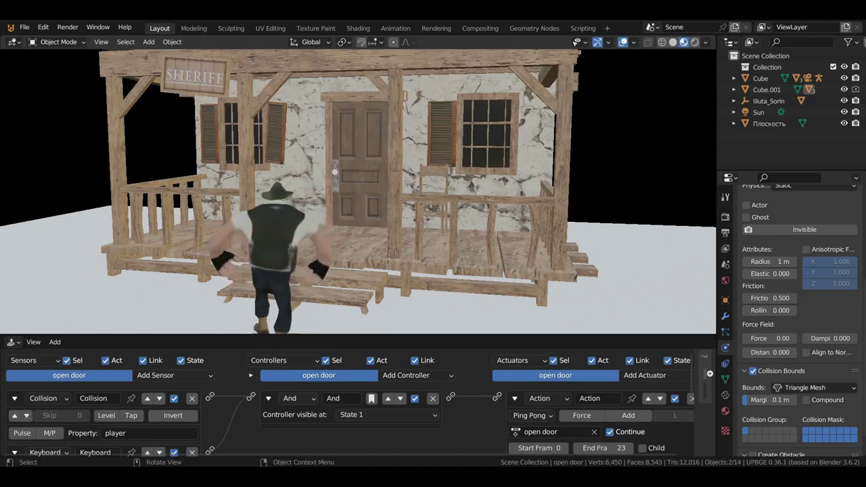
Step: Walk the character up the porch steps to the door and use E until it opens
key("w")
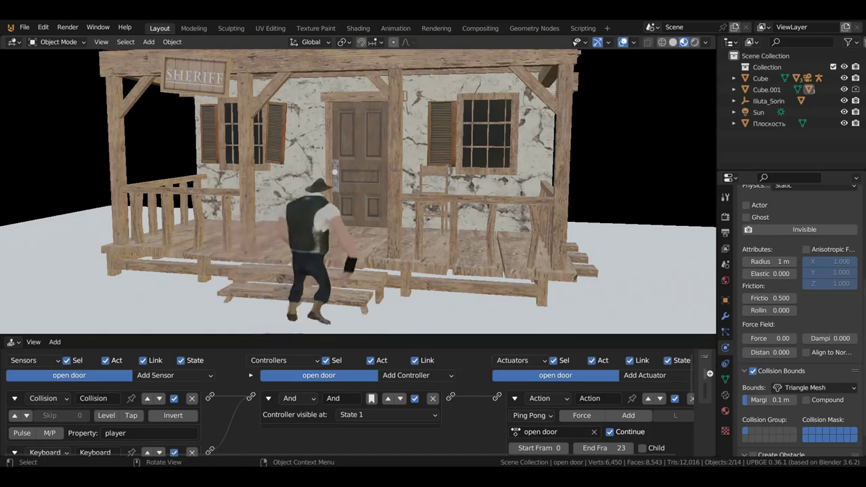
key("w")
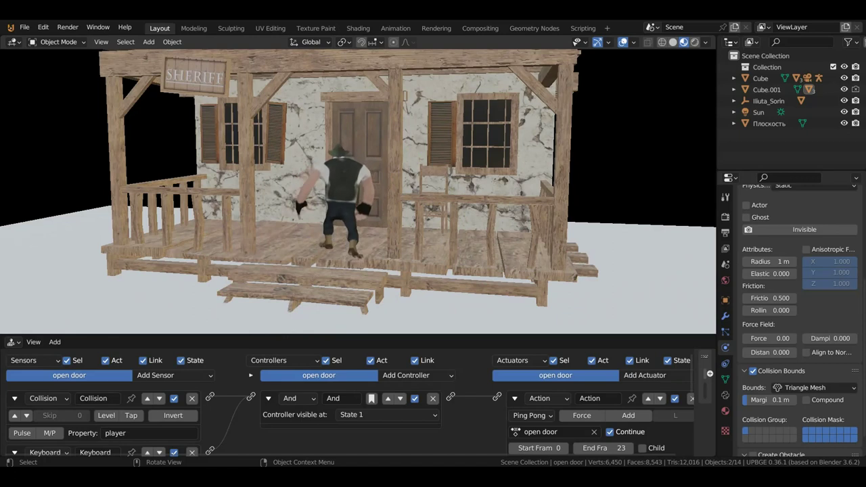
key("w")
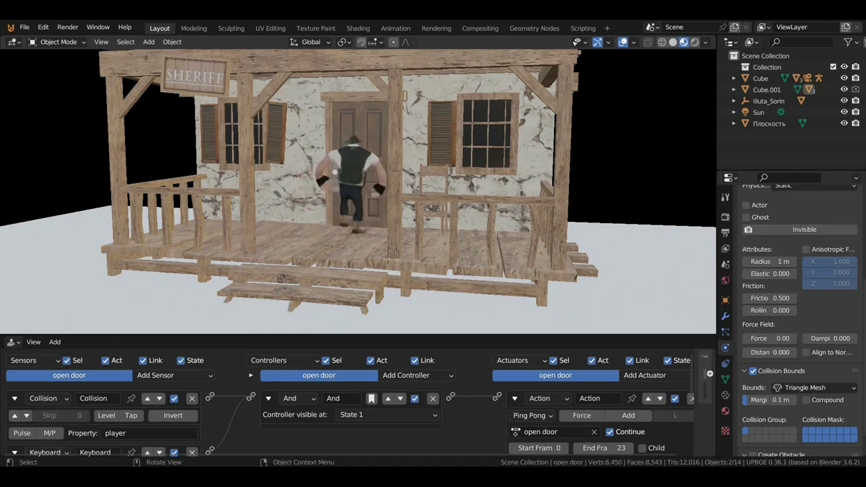
key("w")
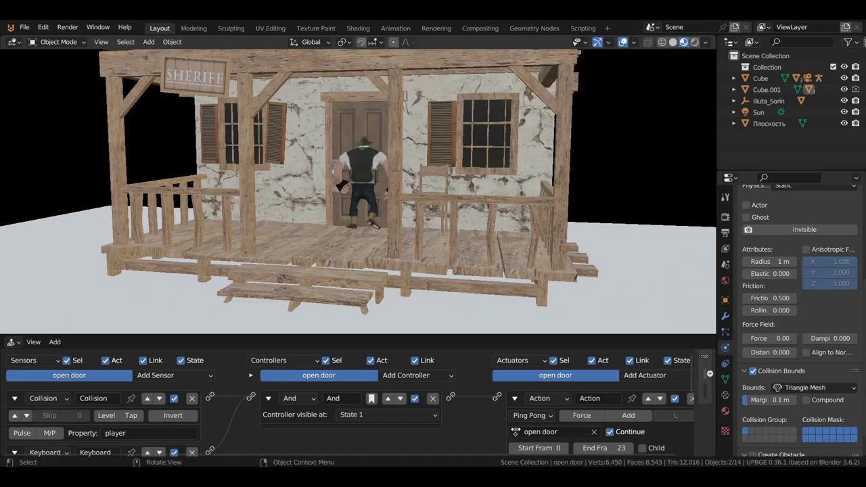
key("e")
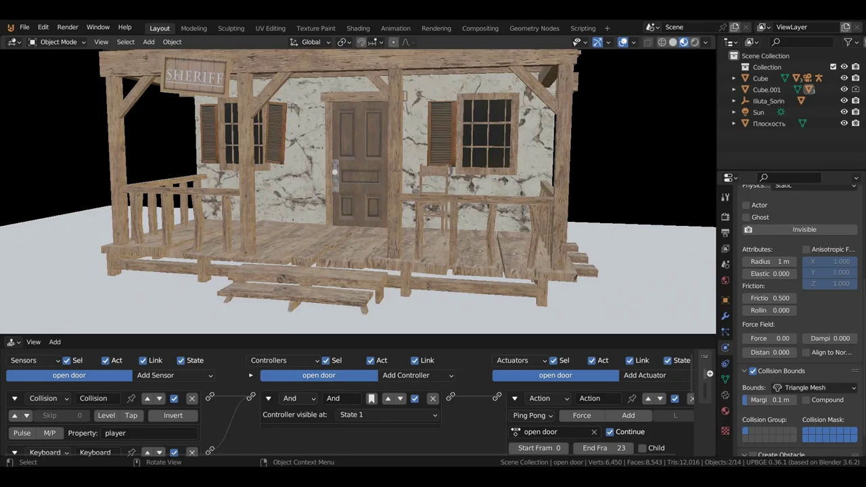
Step: Stop the game, select the scene camera and look through it with Numpad 0
key("Escape")
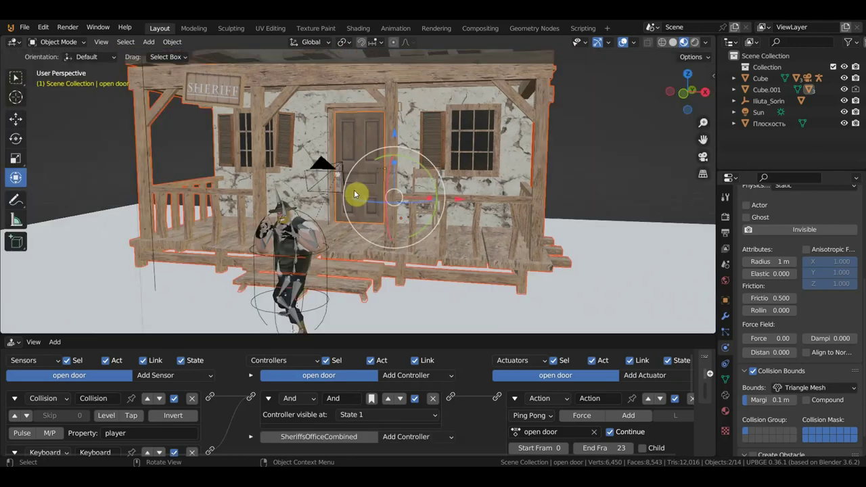
left_click(321, 170)
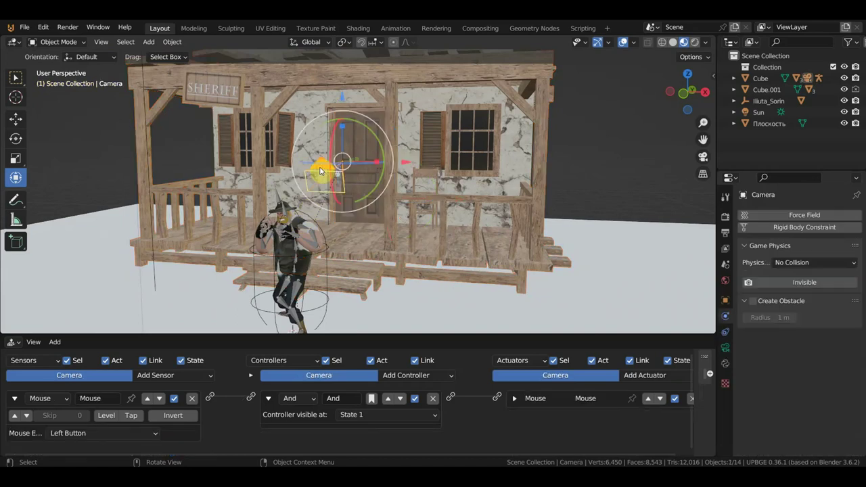
key("KP_0")
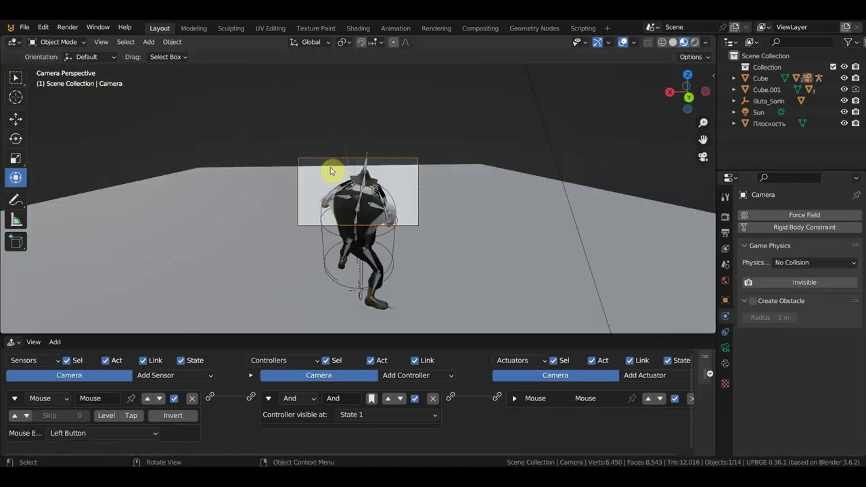
scroll(343, 189, "up", 3)
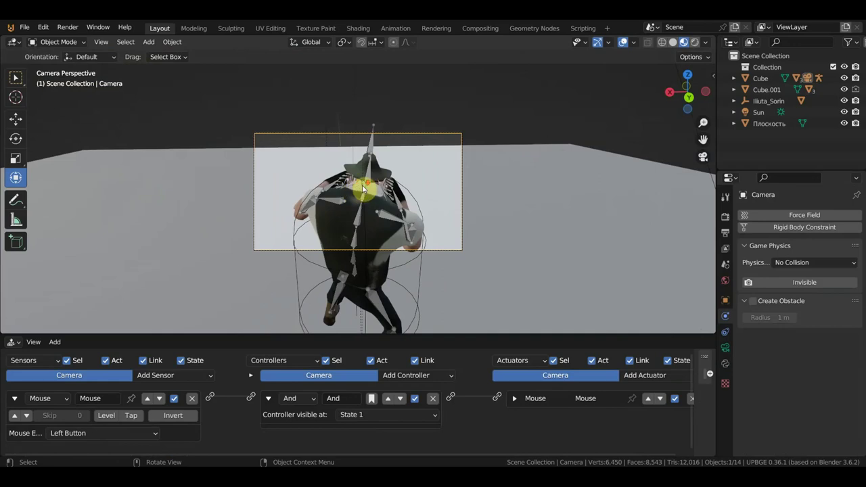
scroll(363, 190, "down", 1)
Step: Fly the camera with walk navigation to sit behind the player, then start the game
key("shift+grave")
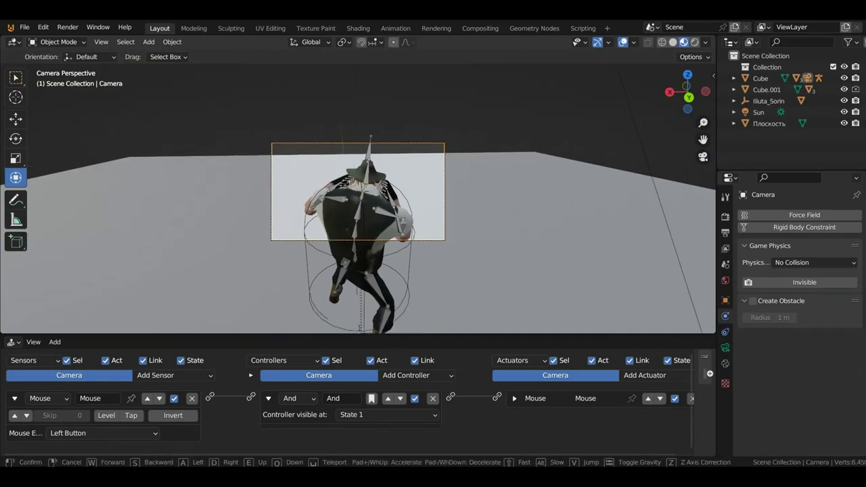
key("s")
key("w")
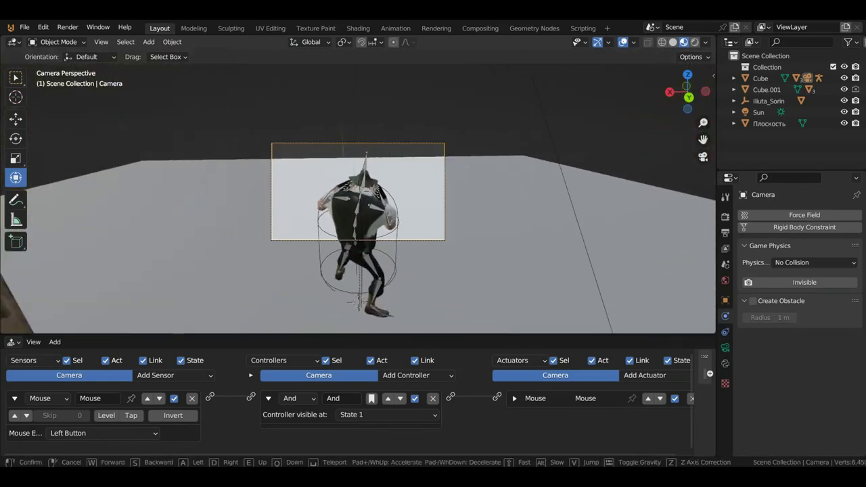
key("q")
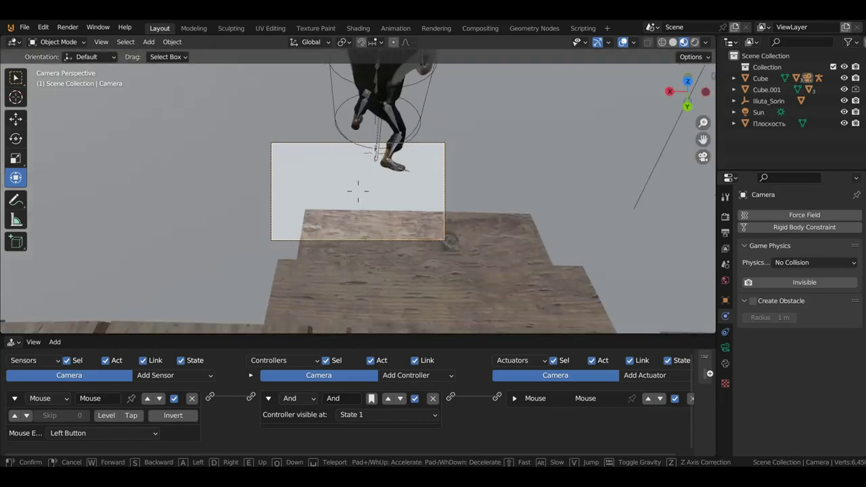
key("e")
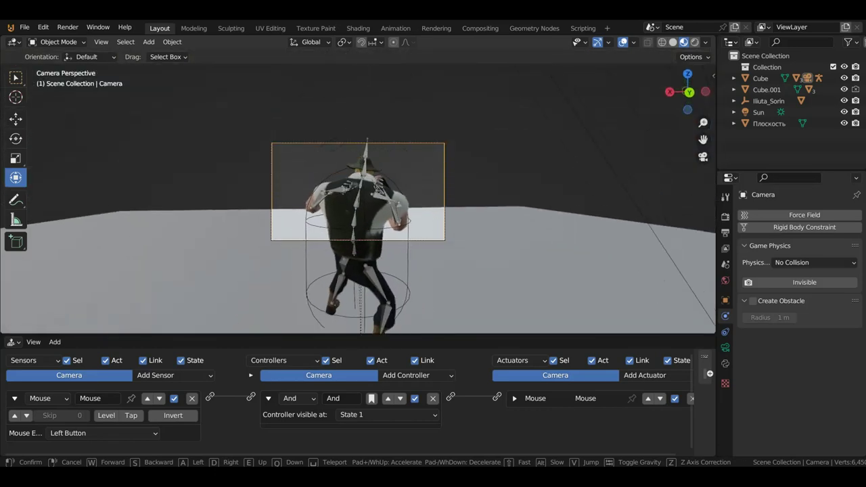
key("s")
left_click(363, 189)
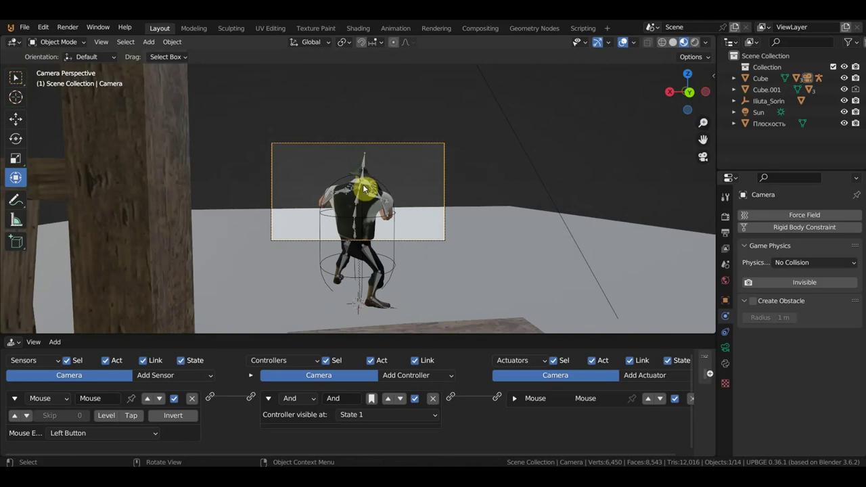
key("p")
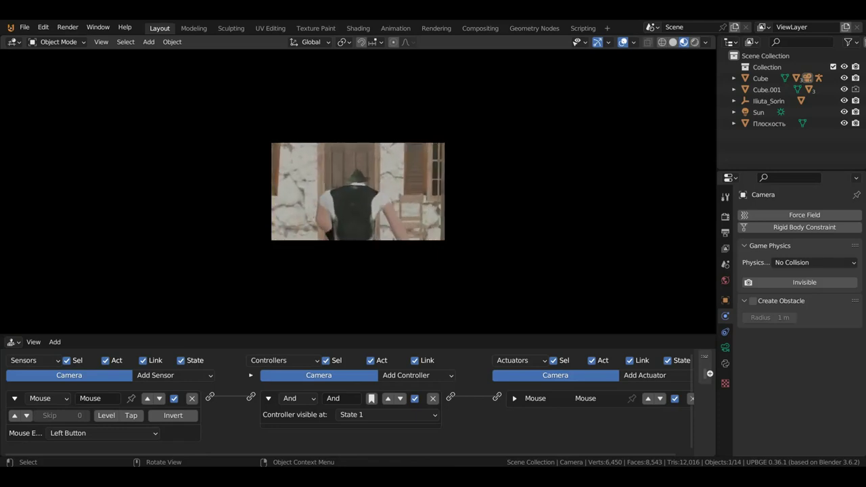
Step: Stop the game, enlarge and zoom the 3D view over the logic editor, and playtest again
key("Escape")
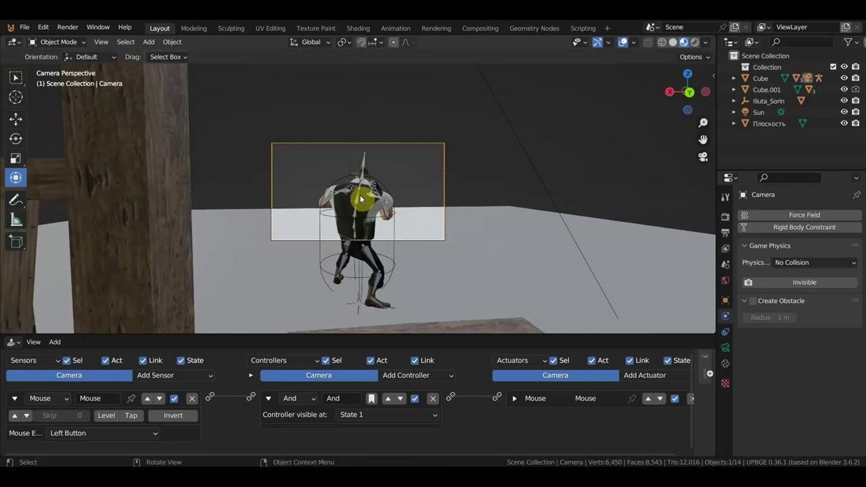
scroll(363, 203, "up", 5)
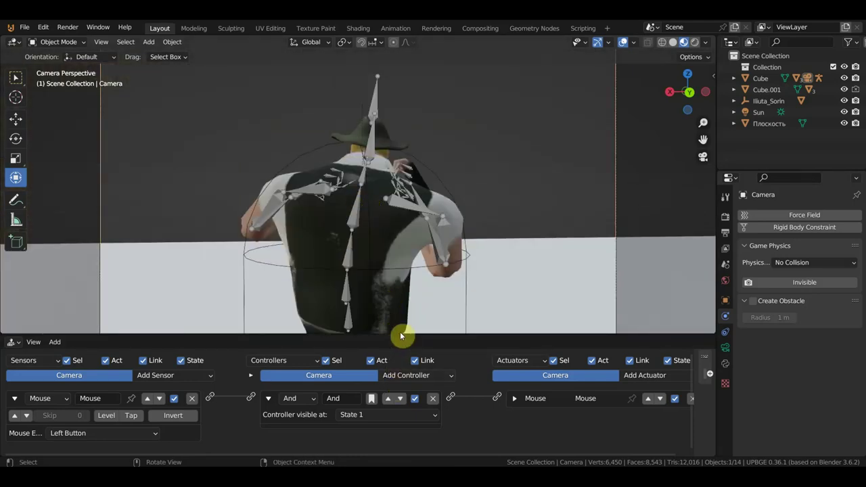
left_click_drag(400, 335, 393, 424)
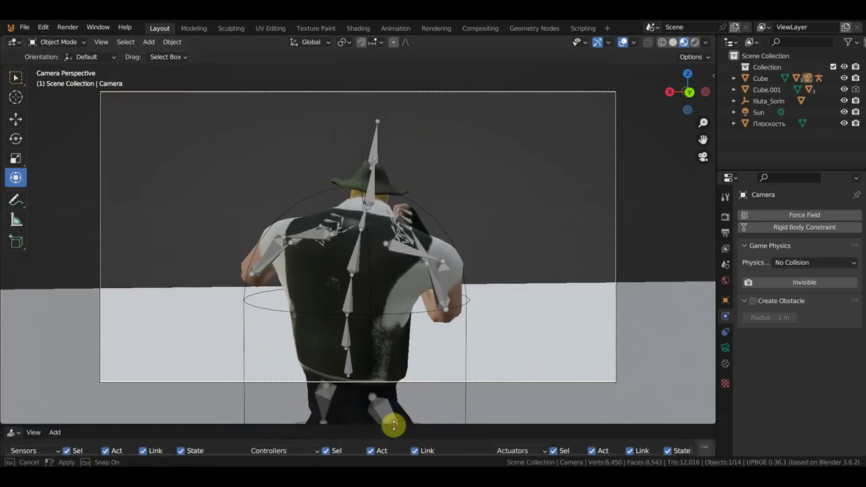
scroll(450, 332, "up", 1)
key("p")
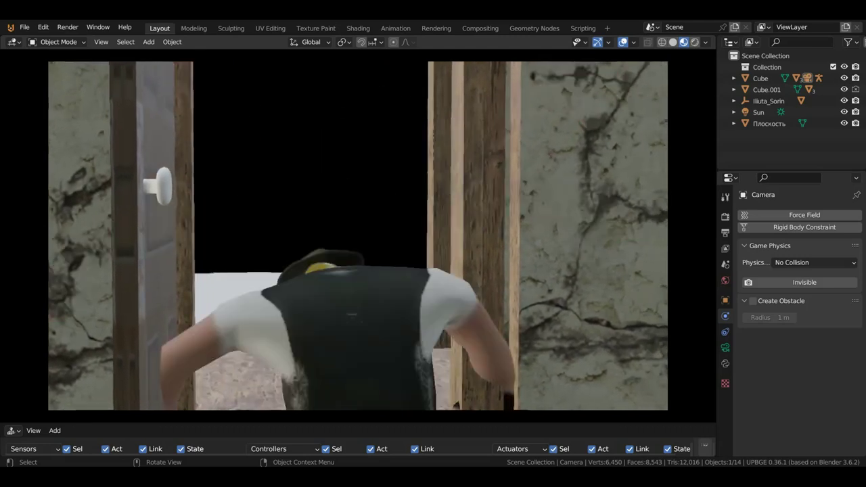
Step: Raise the player character's maximum slope to 34.8°, then replay the game from the camera view
key("Escape")
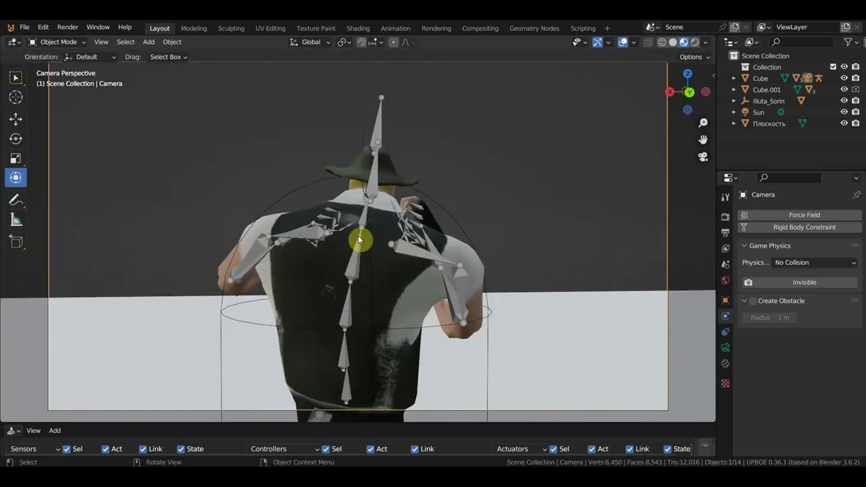
scroll(385, 239, "down", 3)
middle_click_drag(413, 237, 578, 254)
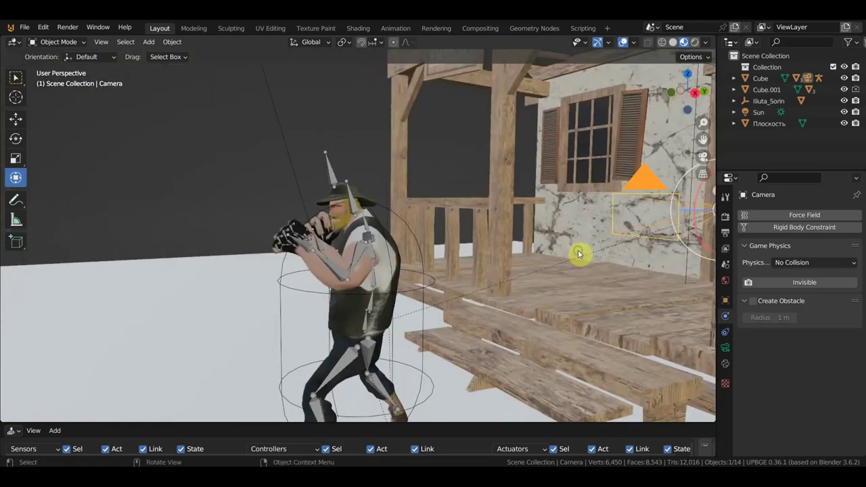
left_click(414, 238)
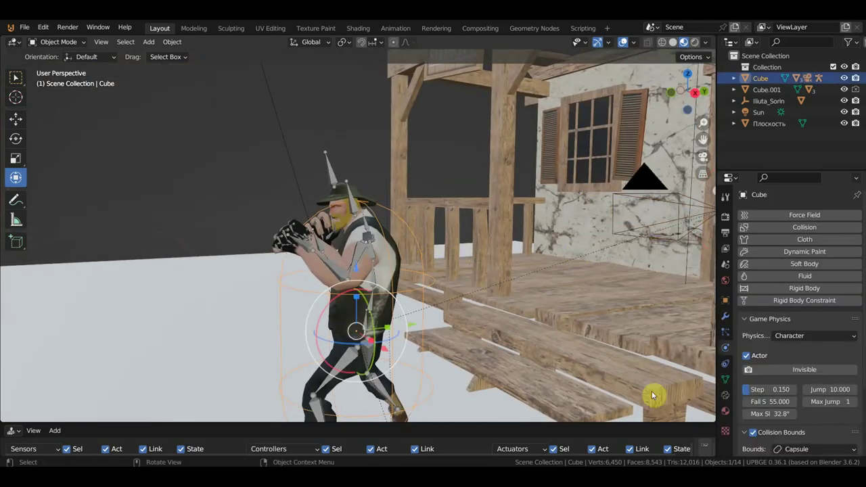
scroll(781, 421, "down", 1)
scroll(782, 421, "down", 2)
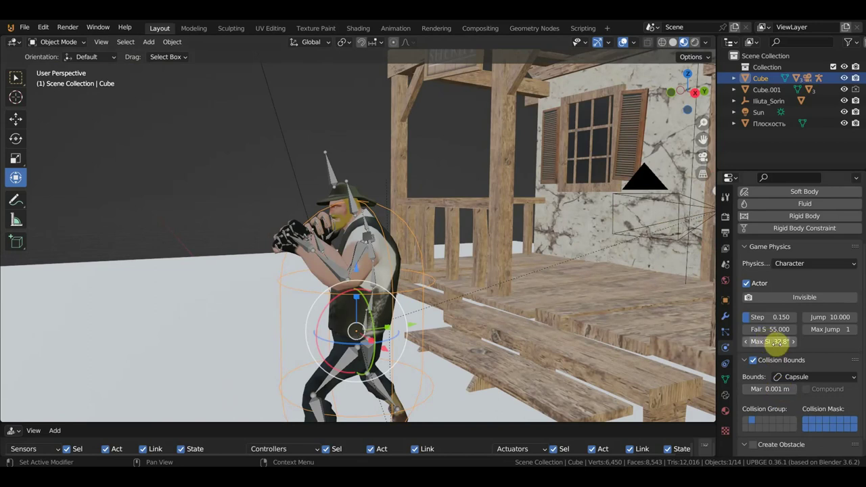
mouse_move(770, 342)
left_mouse_down()
mouse_move(778, 341)
mouse_move(716, 335)
left_mouse_up()
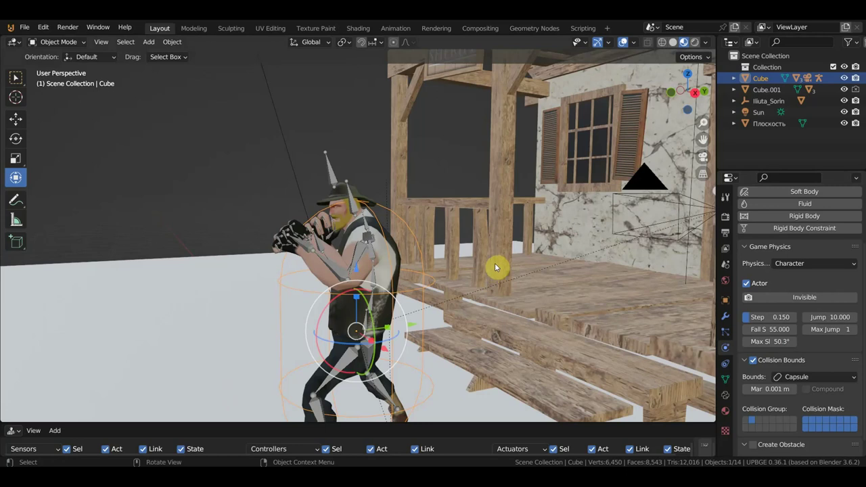
key("KP_0")
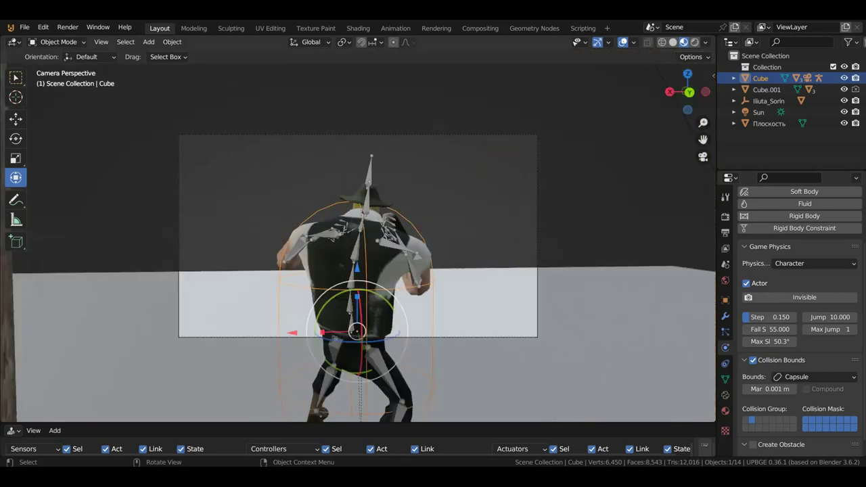
key("p")
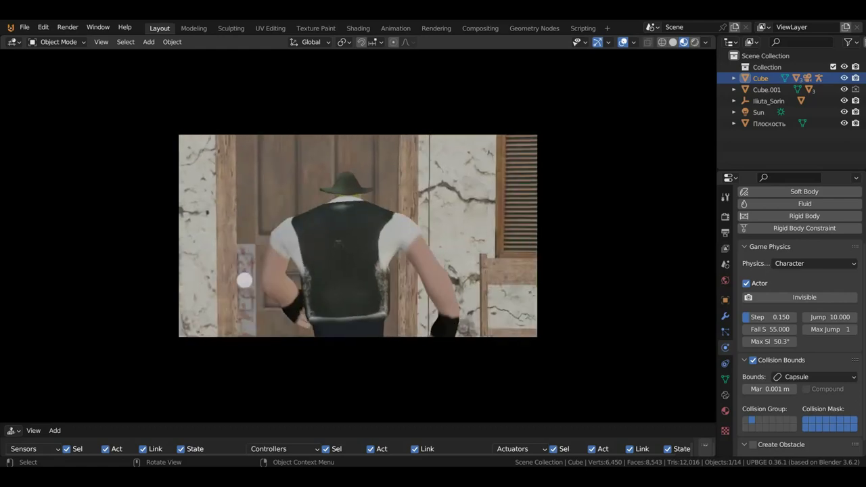
Step: Compare with the sheriff building's physics, then disable Collision Bounds on the open door object
key("Escape")
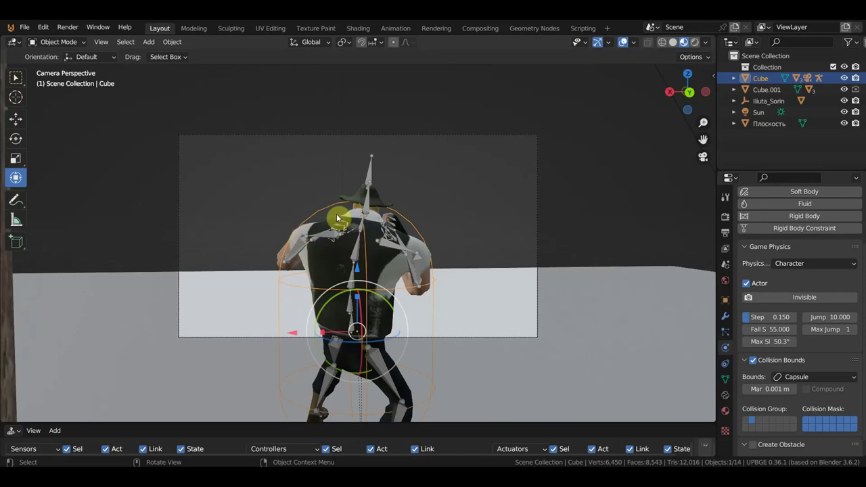
middle_click_drag(359, 240, 664, 228)
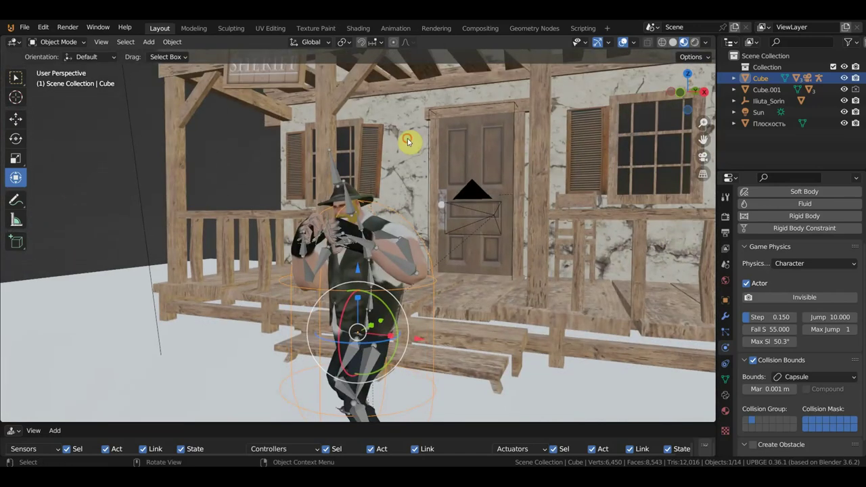
left_click(409, 142)
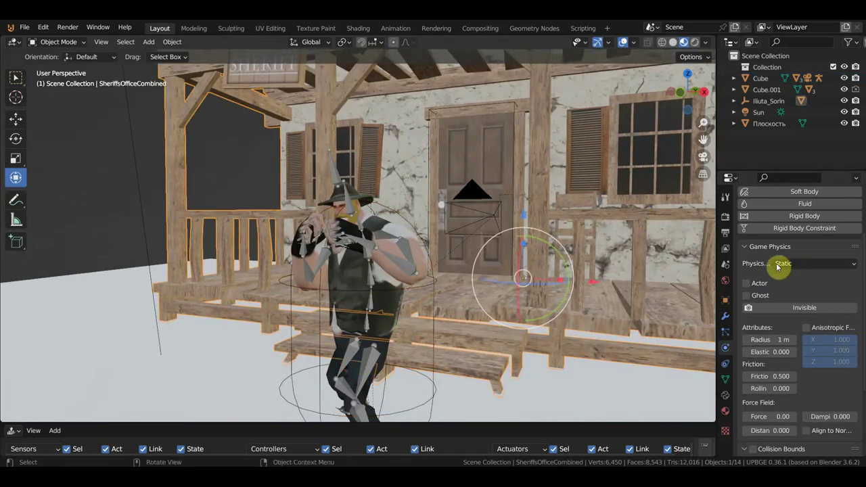
scroll(826, 406, "down", 5)
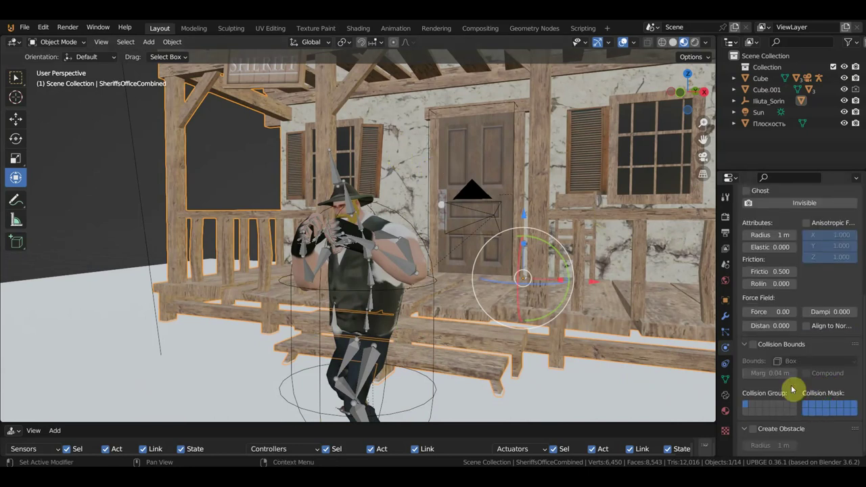
left_click(772, 344)
left_click(485, 153)
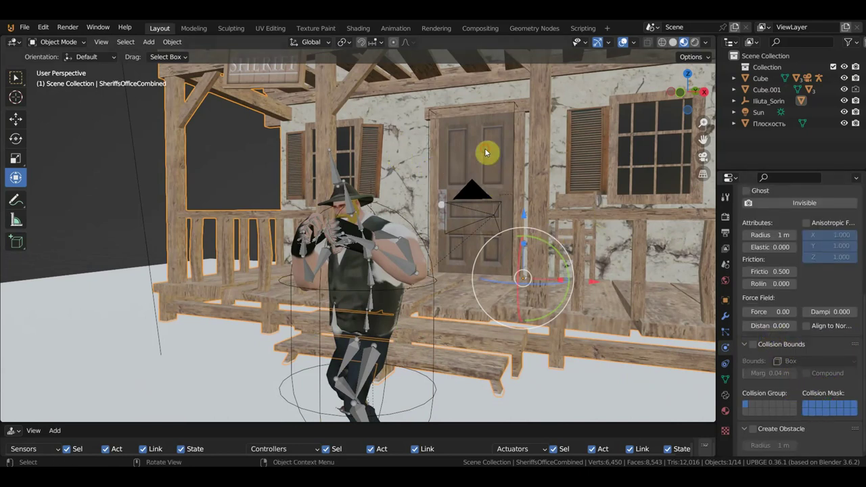
scroll(783, 332, "up", 3)
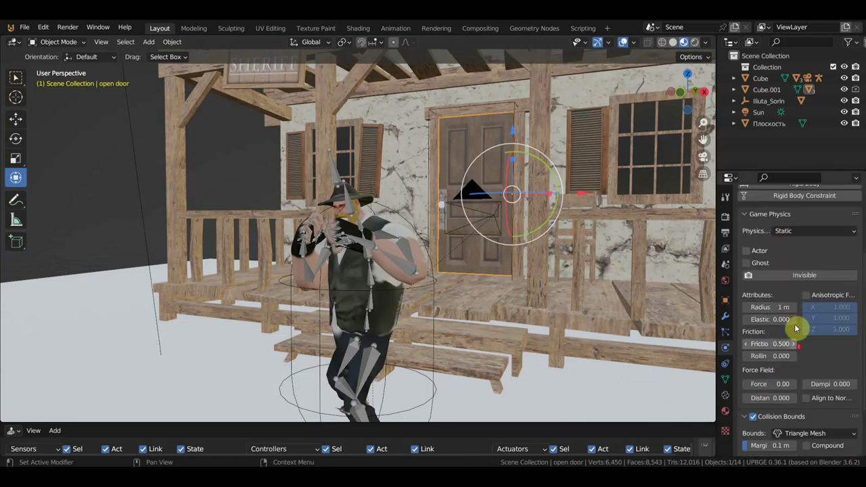
scroll(792, 331, "down", 3)
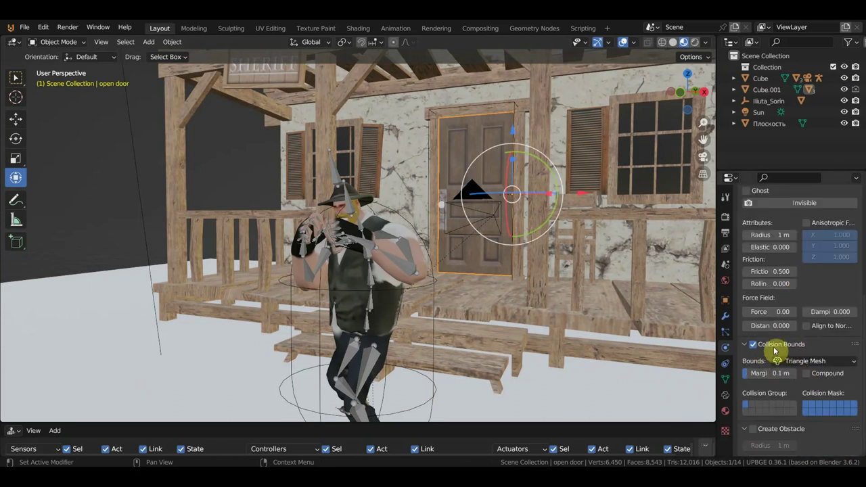
left_click(753, 344)
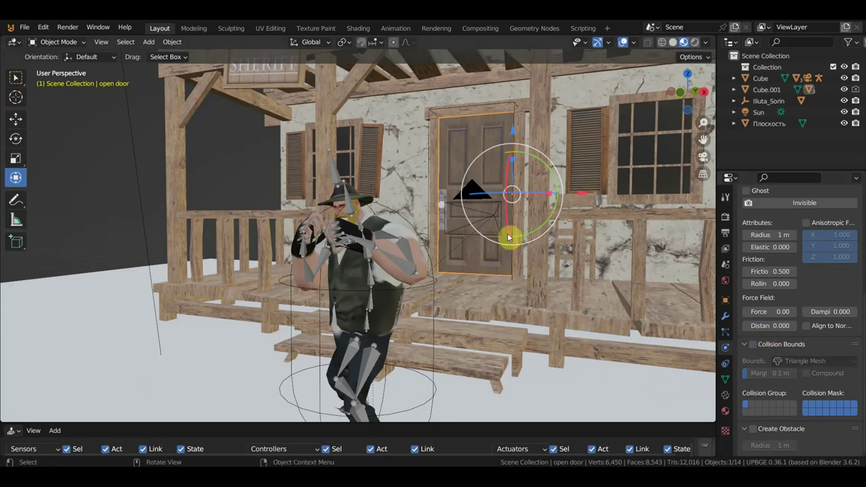
key("KP_0")
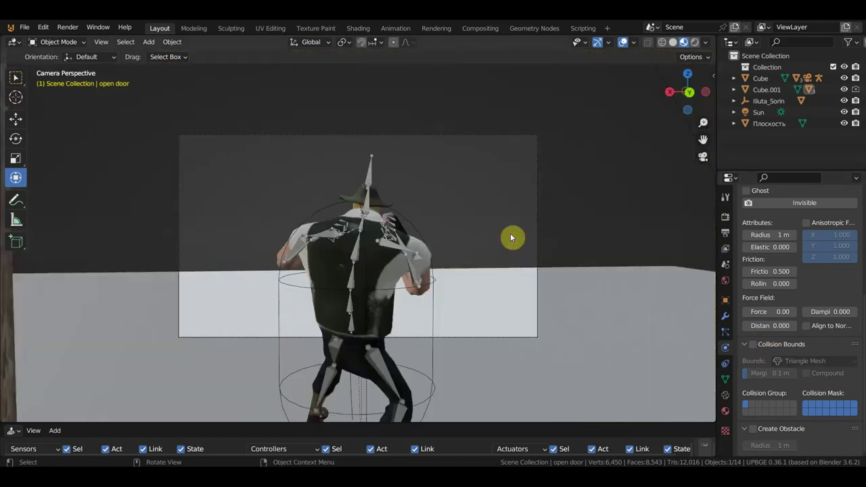
Step: Playtest by walking the character to the house door with W, then stop the game
key("p")
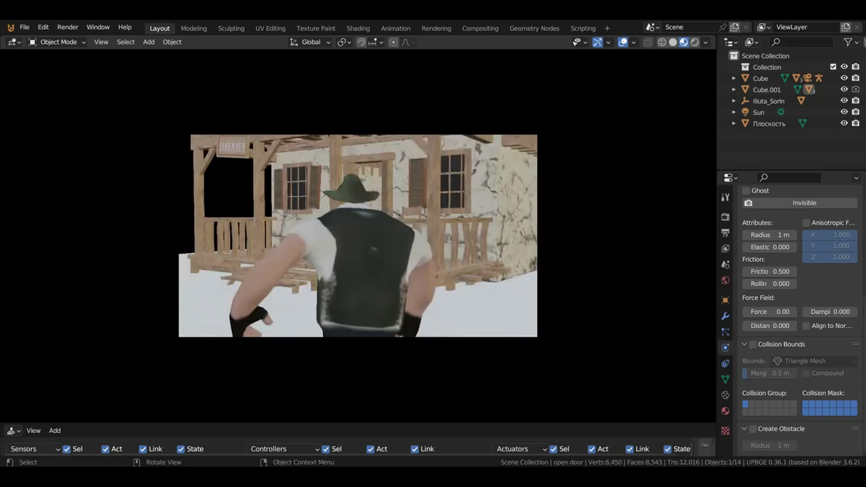
key("Escape")
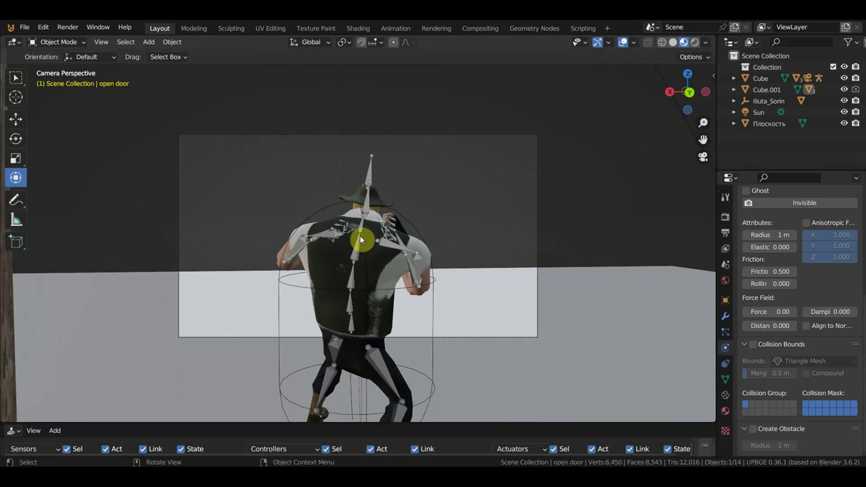
middle_click_drag(360, 240, 657, 241)
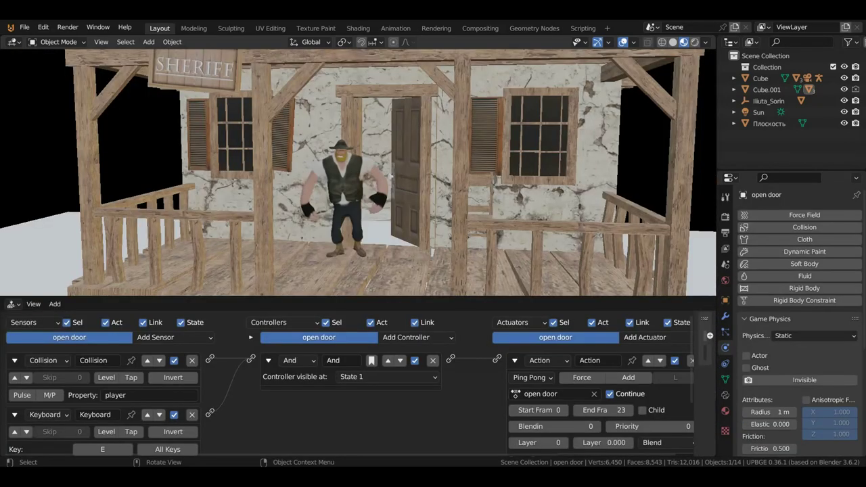
key("w")
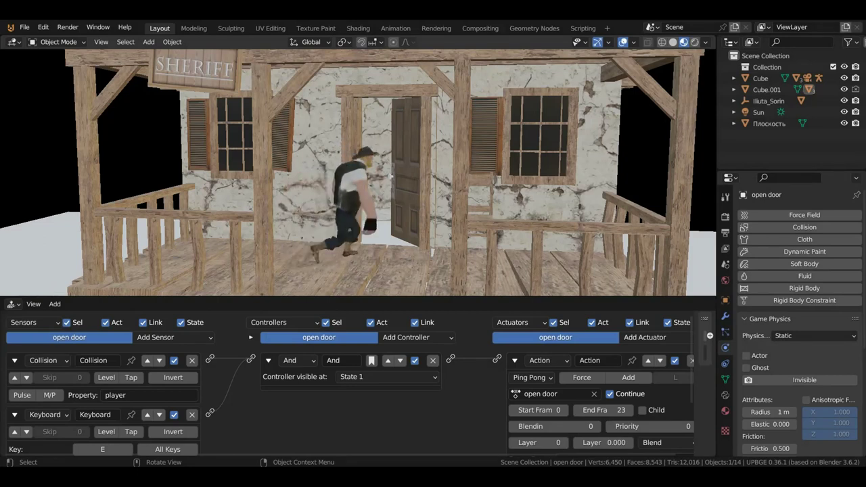
key("Escape")
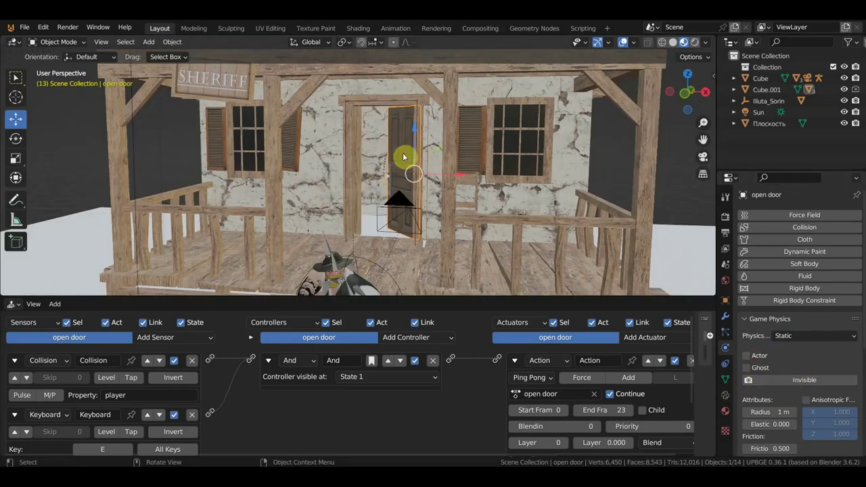
Step: Check the character's player game property, then inspect sensor volume Cube.001 and the open door
scroll(802, 338, "down", 2)
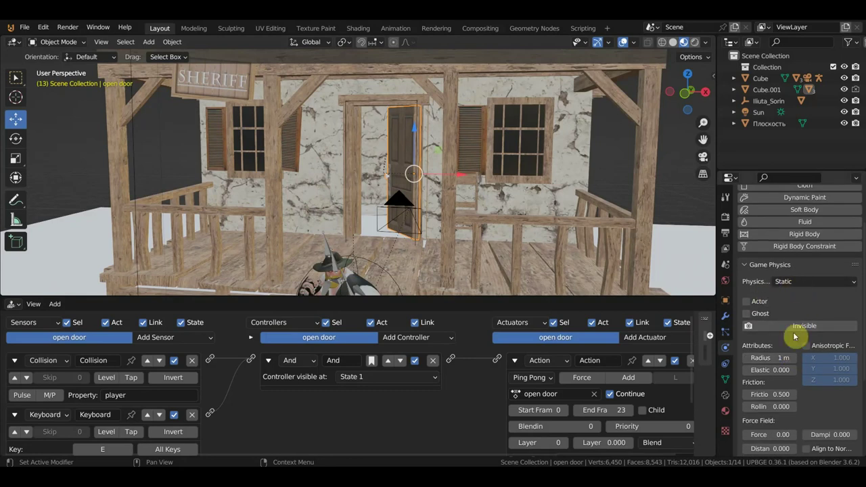
scroll(795, 338, "down", 2)
scroll(793, 379, "down", 1)
scroll(802, 358, "up", 2)
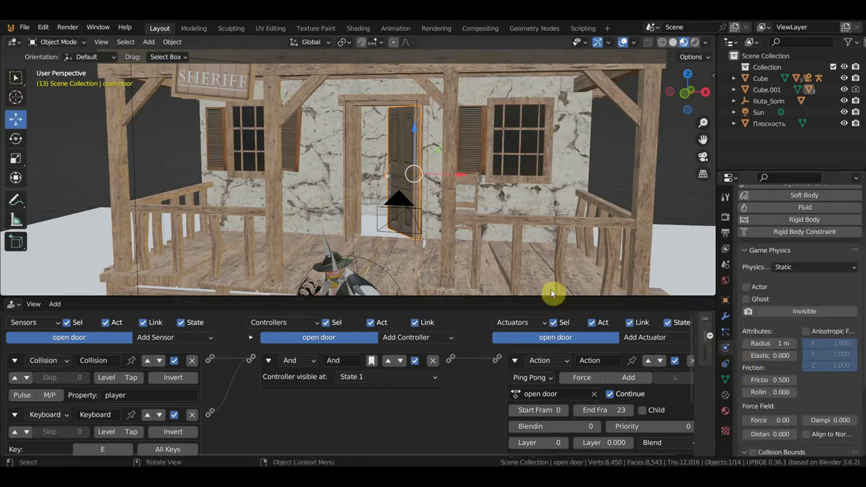
left_click(371, 266)
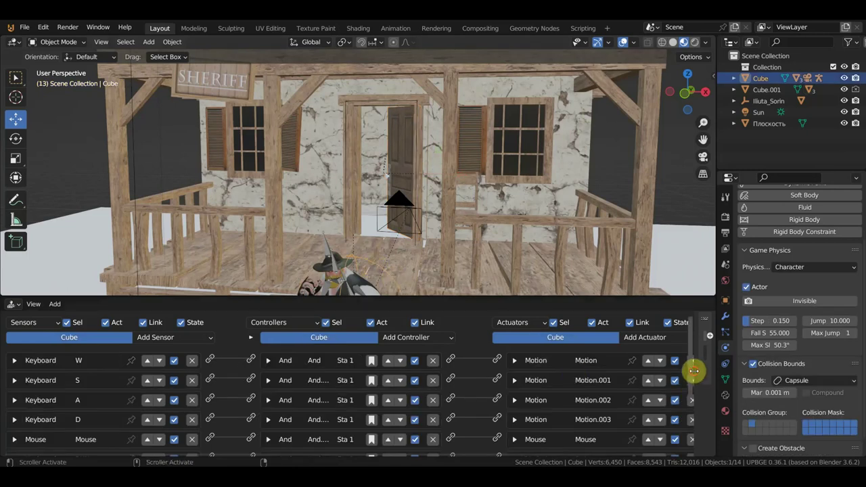
left_click_drag(694, 371, 422, 379)
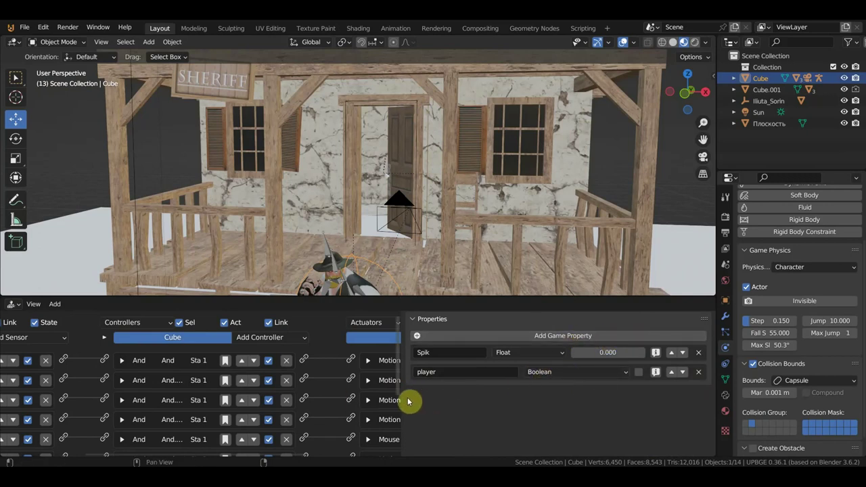
left_click_drag(402, 398, 645, 405)
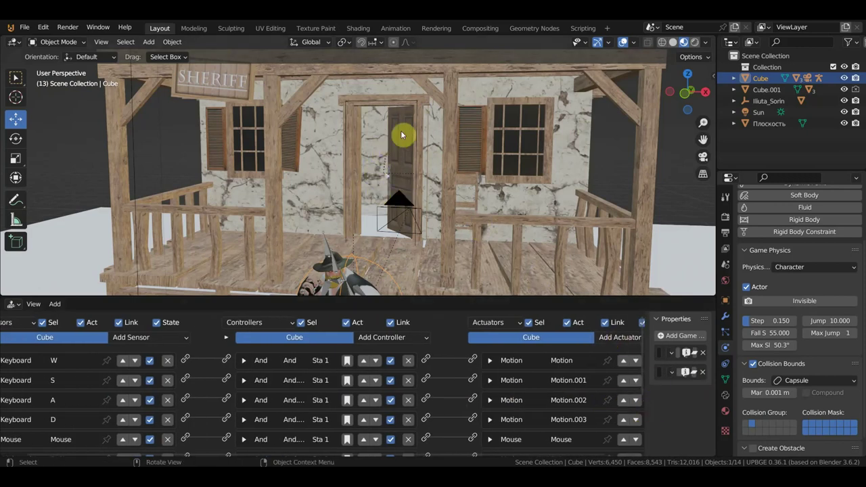
left_click(346, 123)
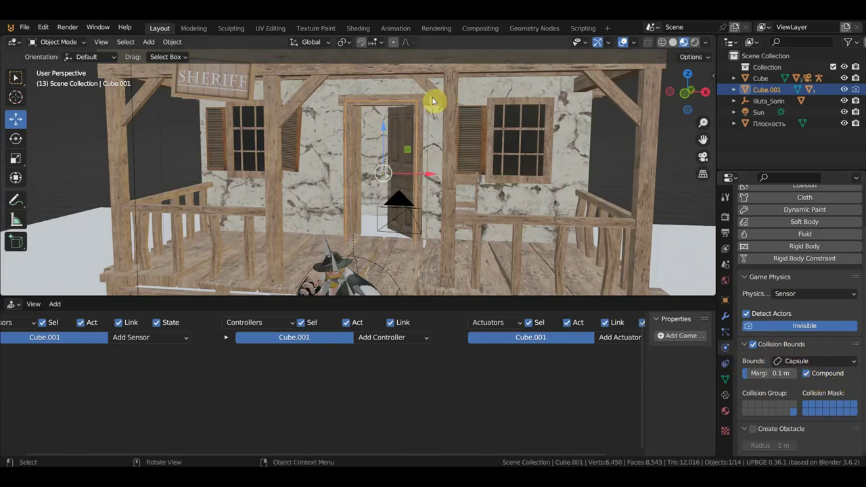
left_click(407, 114)
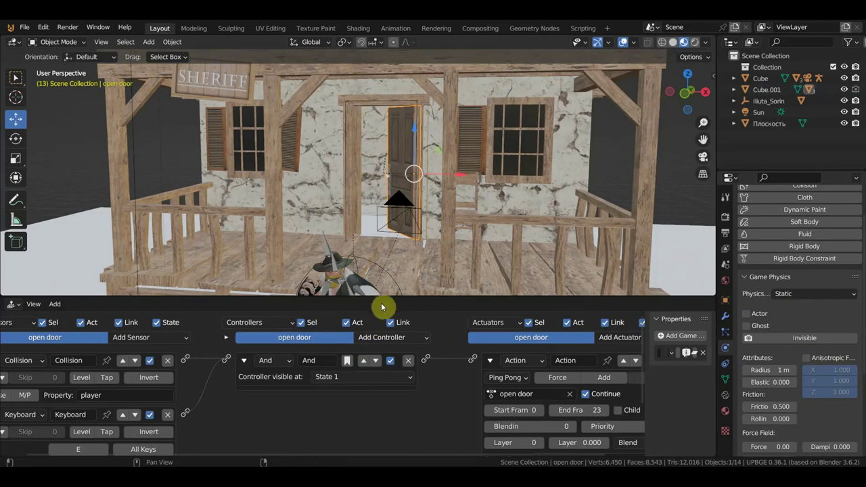
Step: Hide the logic editor's game-property sidebar and restore the 3D view's size
left_click_drag(385, 302, 412, 192)
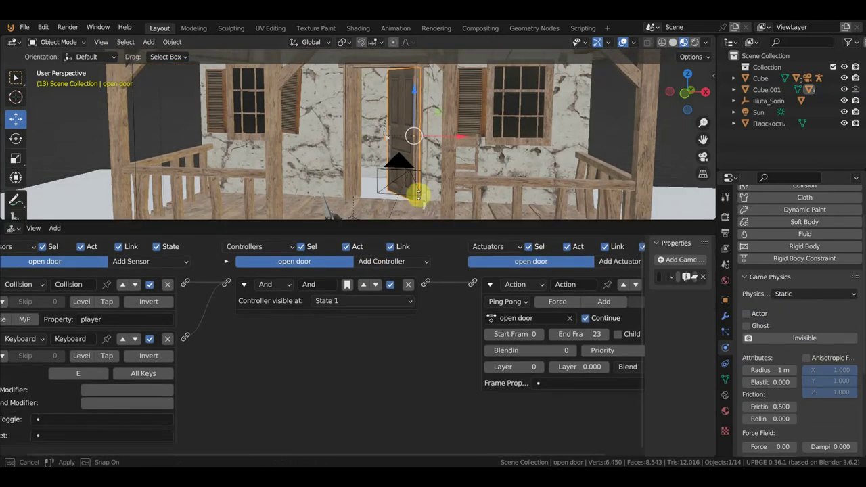
left_click_drag(643, 373, 730, 382)
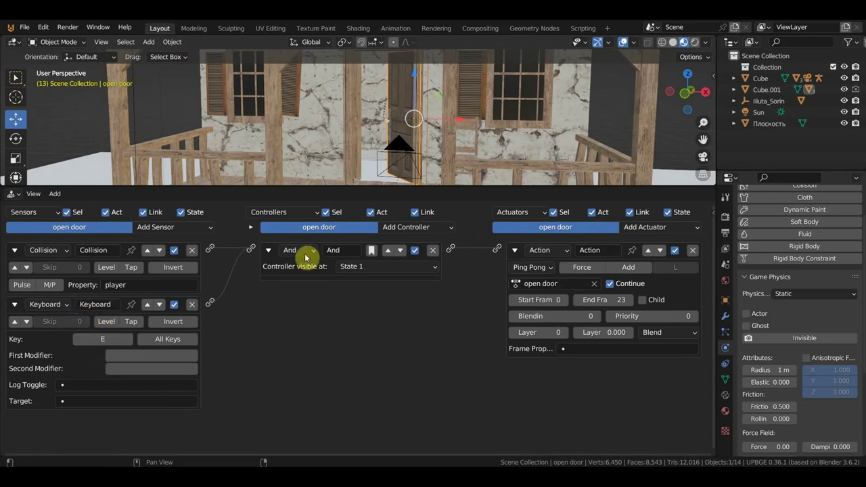
left_click_drag(384, 187, 383, 315)
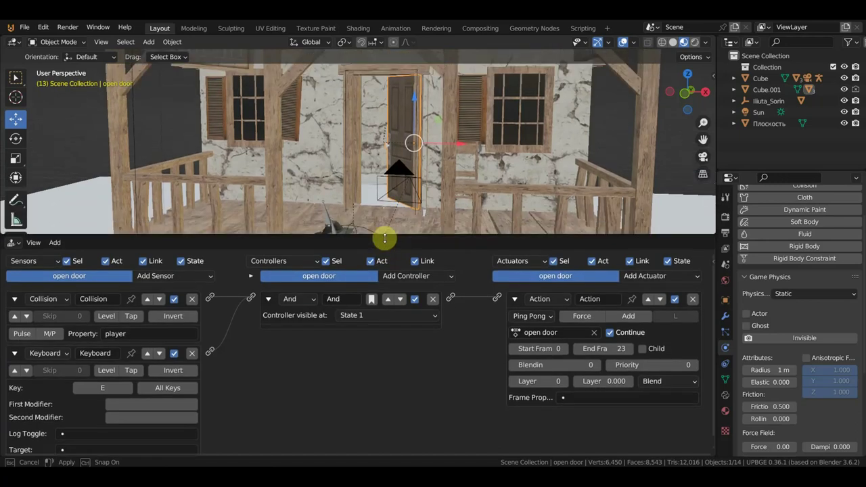
scroll(475, 242, "down", 3)
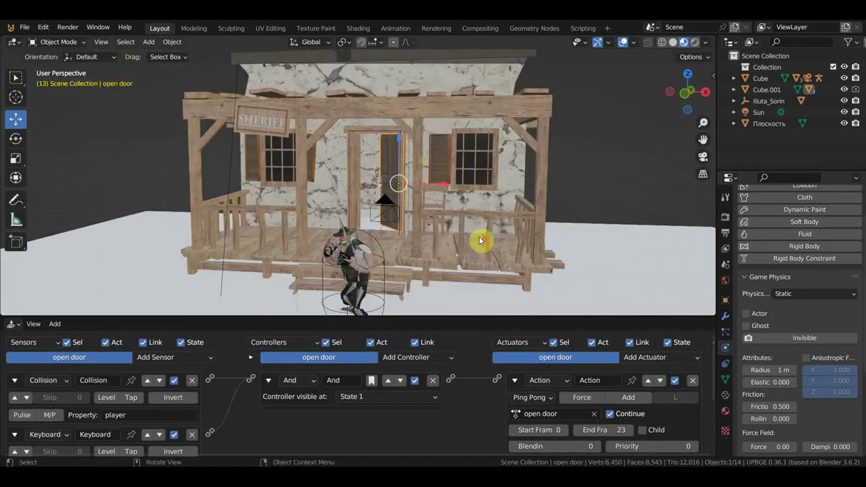